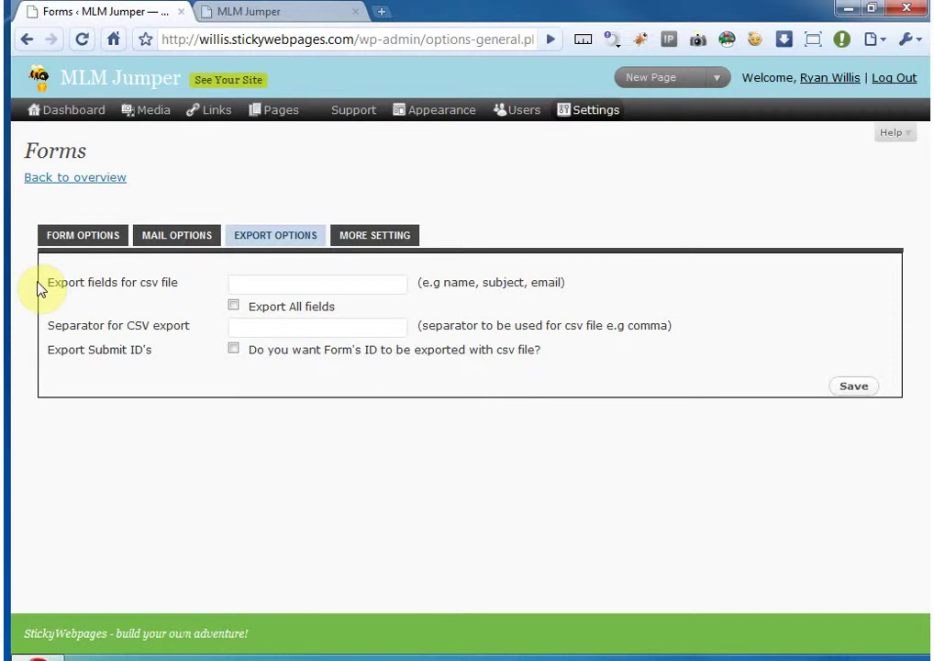
- Tick 'Export All fields' for the form's CSV export options
click(275, 284)
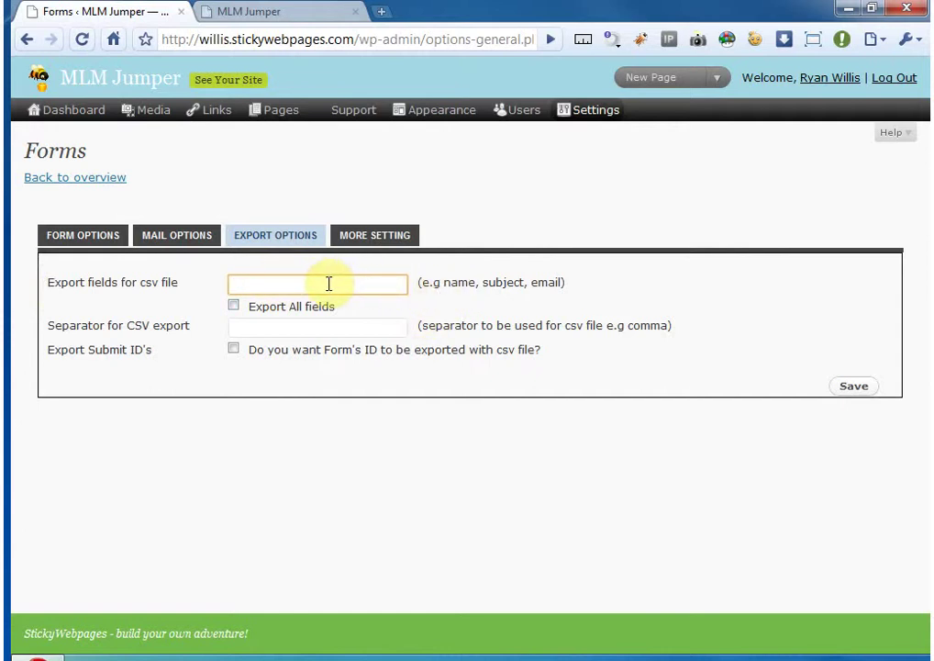
click(234, 306)
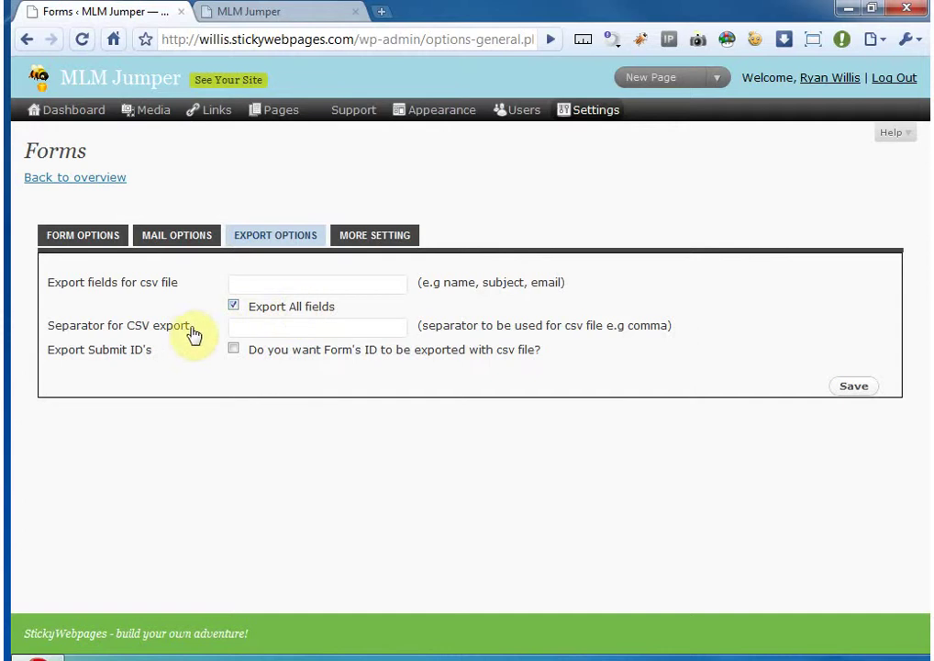
click(254, 325)
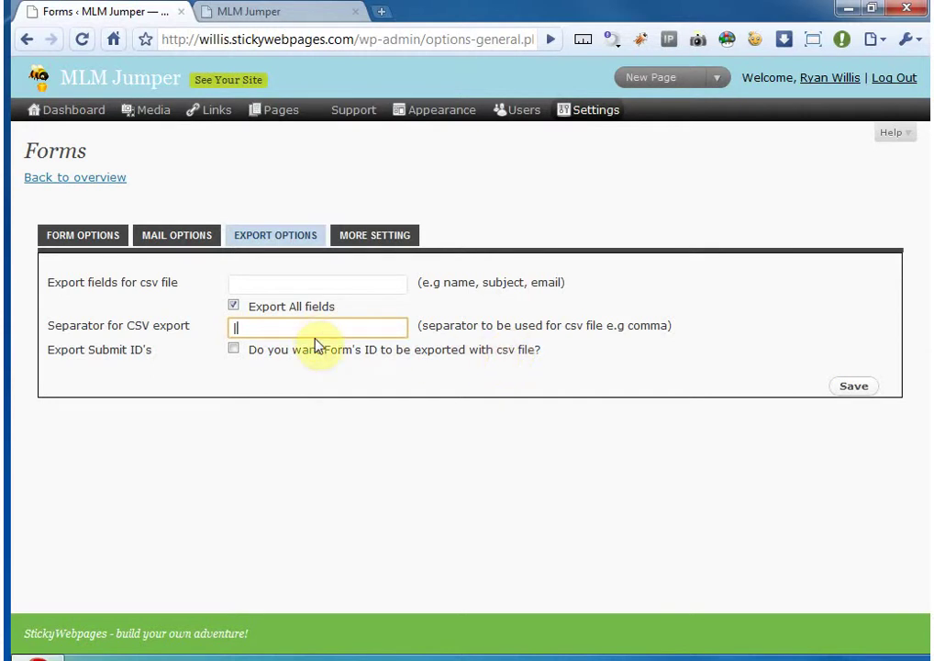
double_click(267, 326)
click(233, 351)
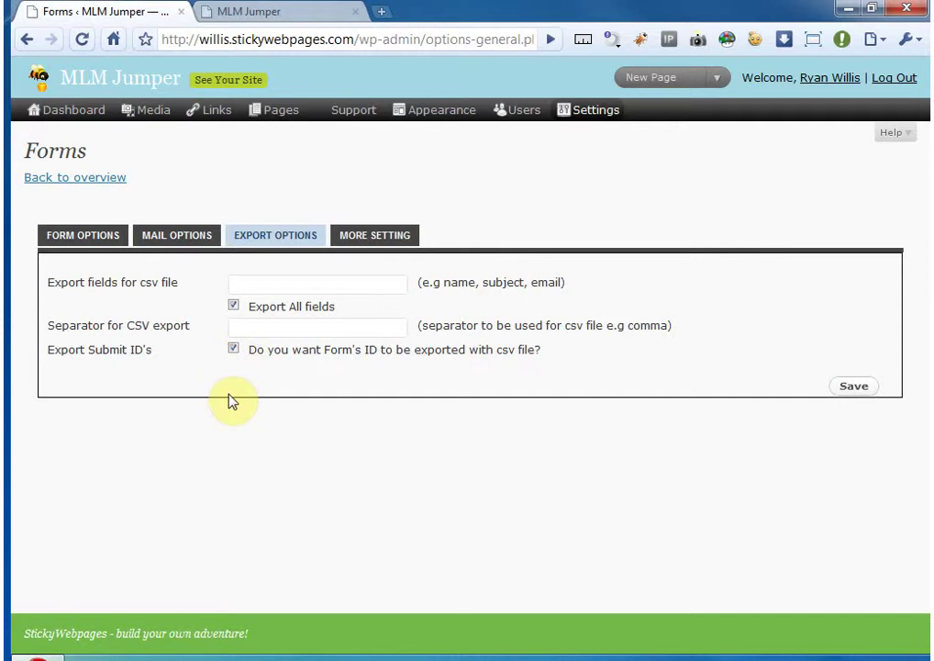
click(233, 350)
drag(558, 350, 538, 354)
click(541, 352)
click(234, 349)
- On the More Settings tab, toggle 'Enable RSS Feed' on and off, leaving it unchecked
click(390, 238)
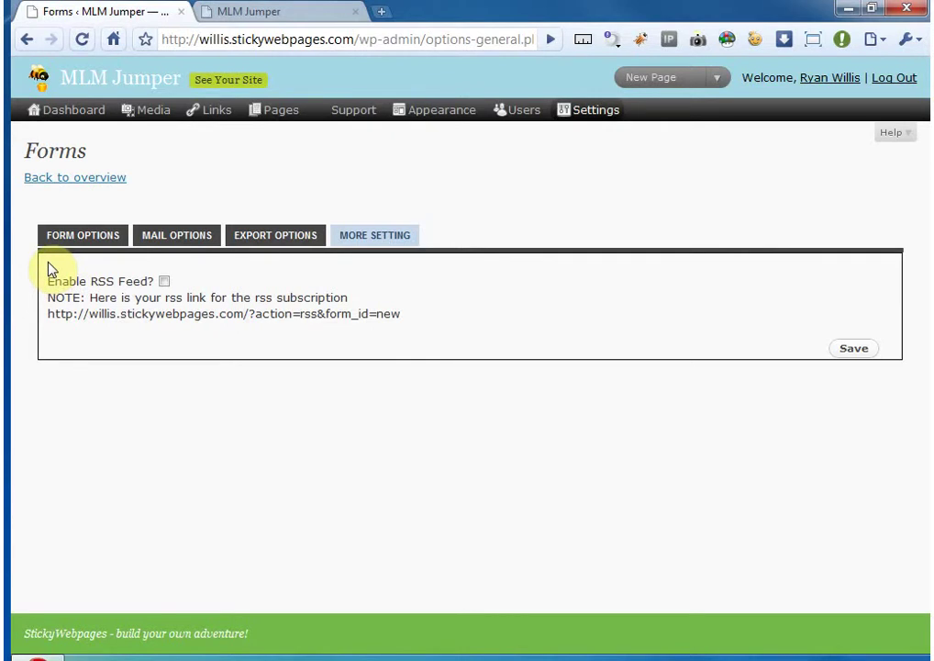
click(165, 280)
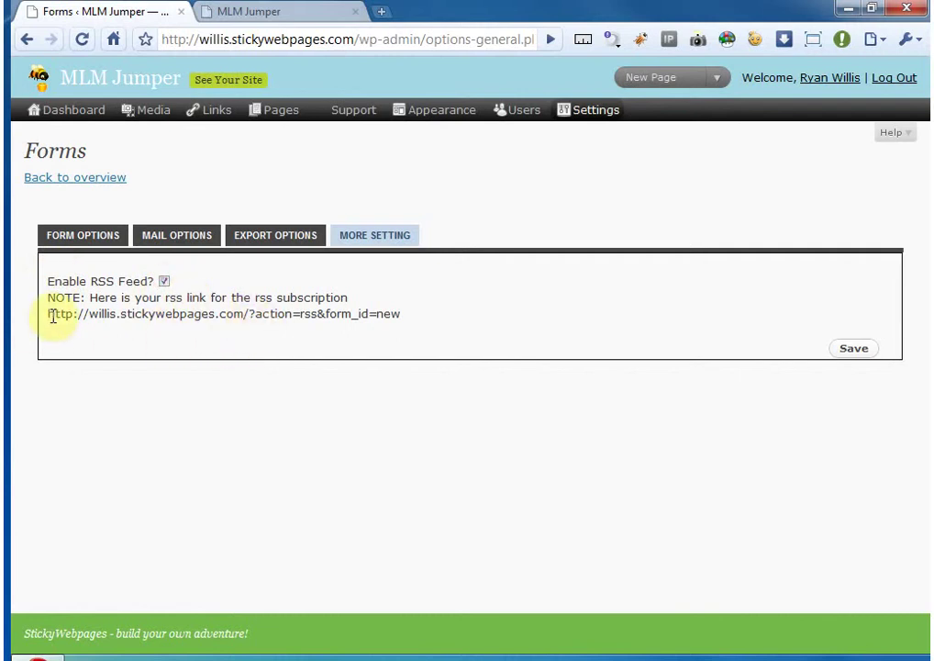
drag(49, 314, 410, 319)
click(231, 327)
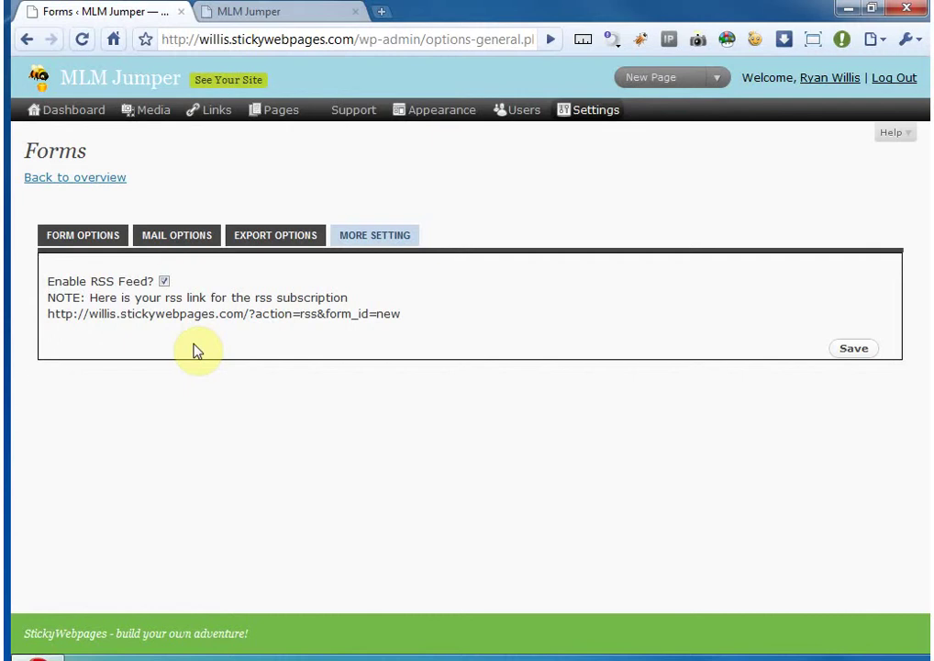
click(167, 279)
drag(197, 281, 52, 292)
click(417, 315)
click(48, 287)
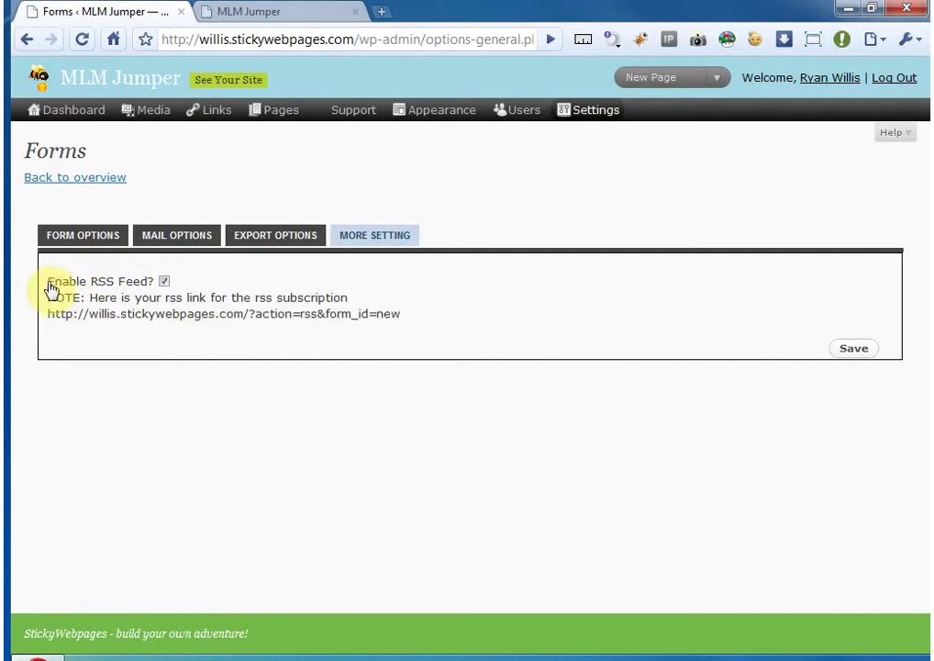
click(165, 282)
- Save Test Capture Form and review its 'Contact form created.' message and shortcode
click(853, 350)
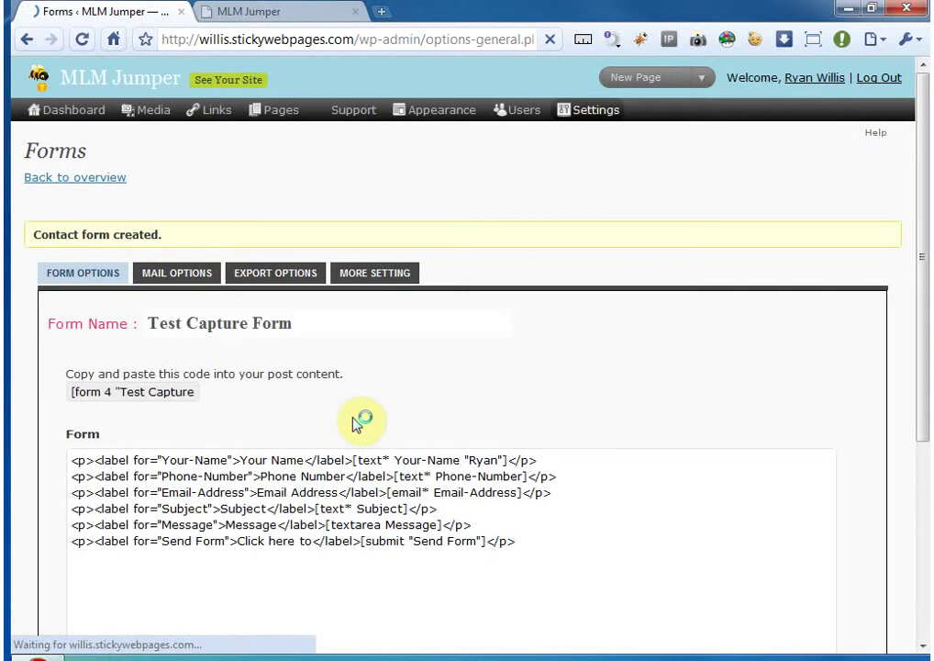
drag(25, 238, 171, 234)
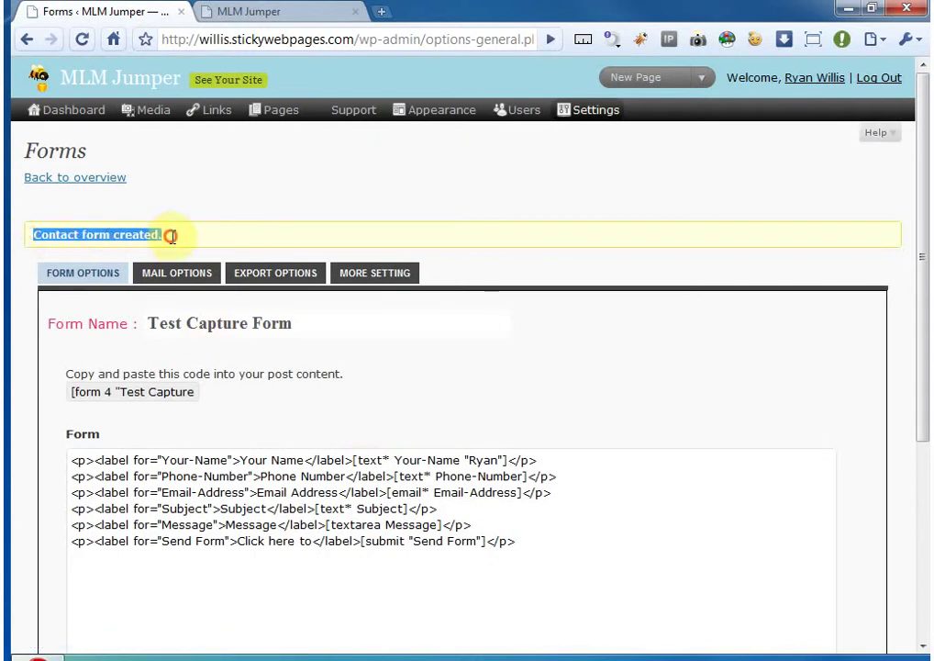
click(215, 242)
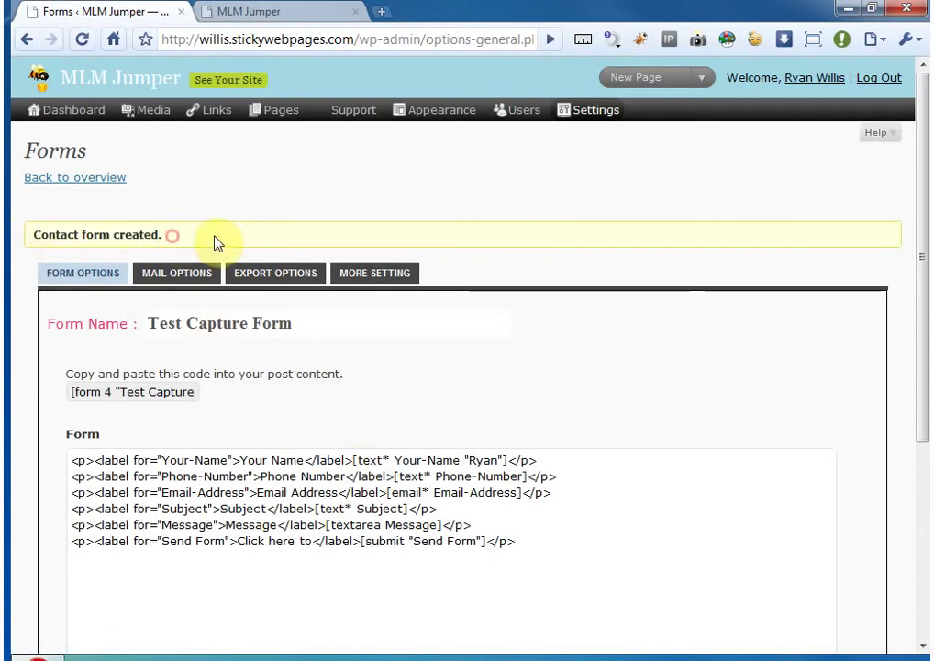
click(78, 391)
drag(78, 391, 158, 392)
click(79, 399)
drag(79, 399, 140, 396)
click(230, 381)
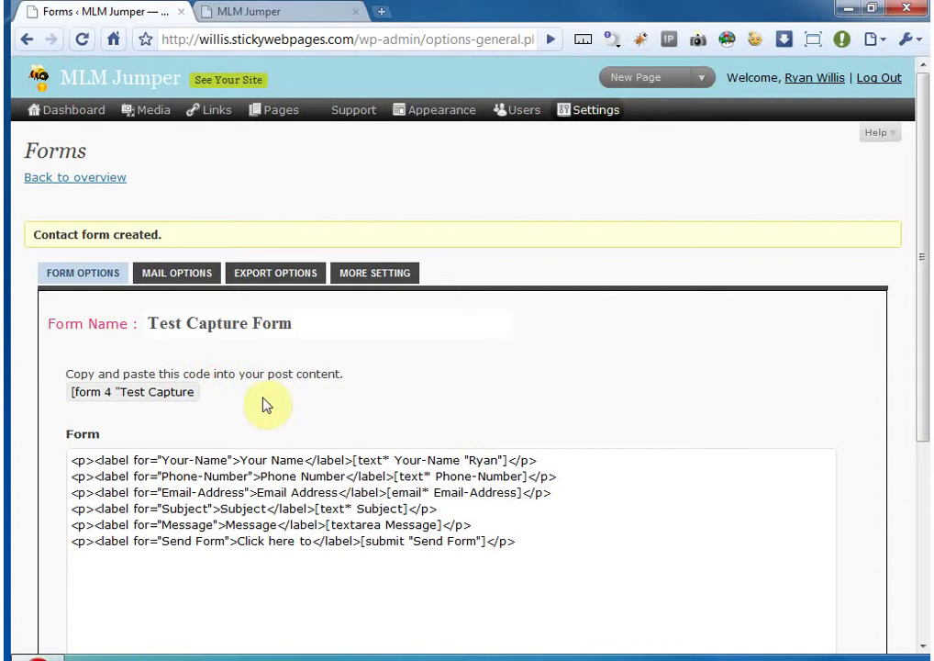
- In the forms overview, copy the [form 4 "Test Capture Form"] tag
click(115, 179)
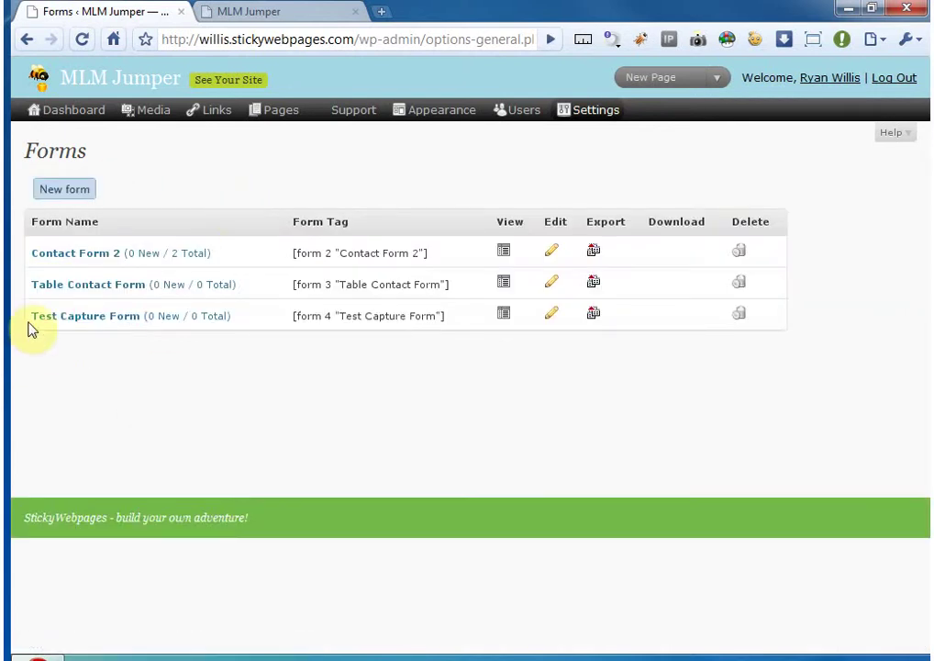
drag(32, 315, 452, 317)
key(ctrl+c)
click(240, 313)
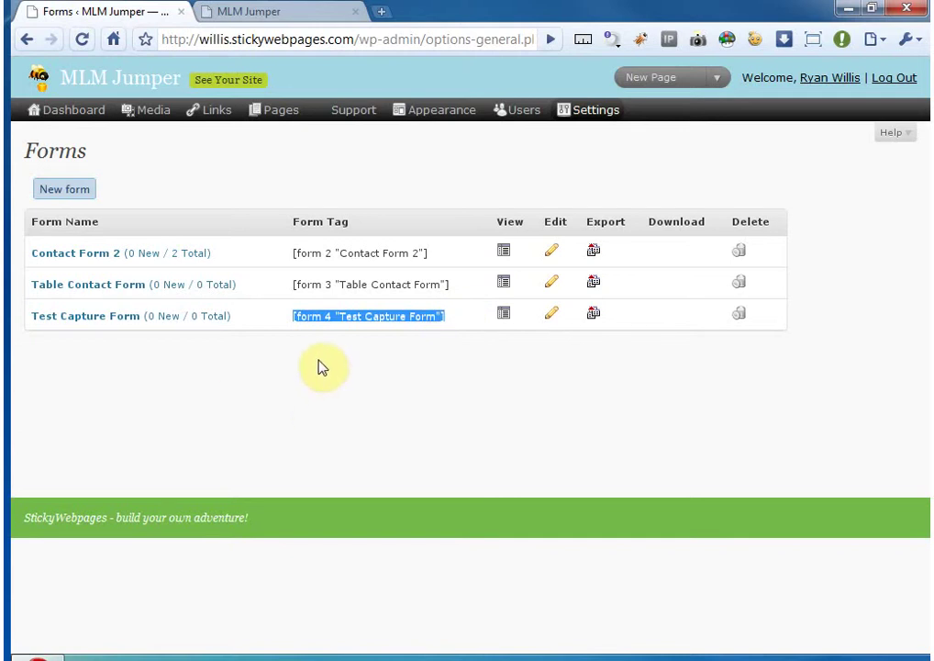
right_click(346, 317)
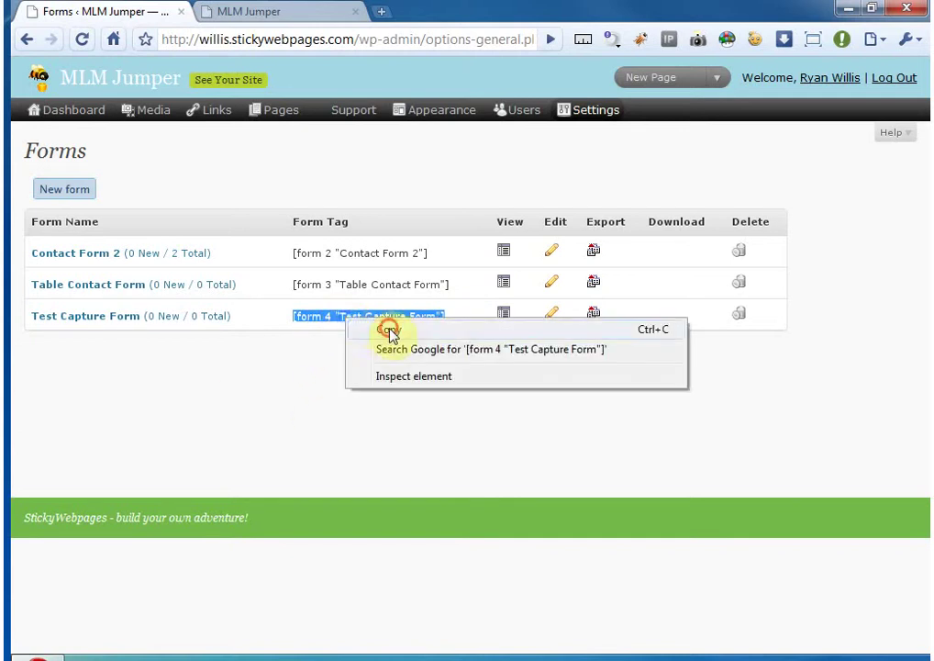
click(385, 328)
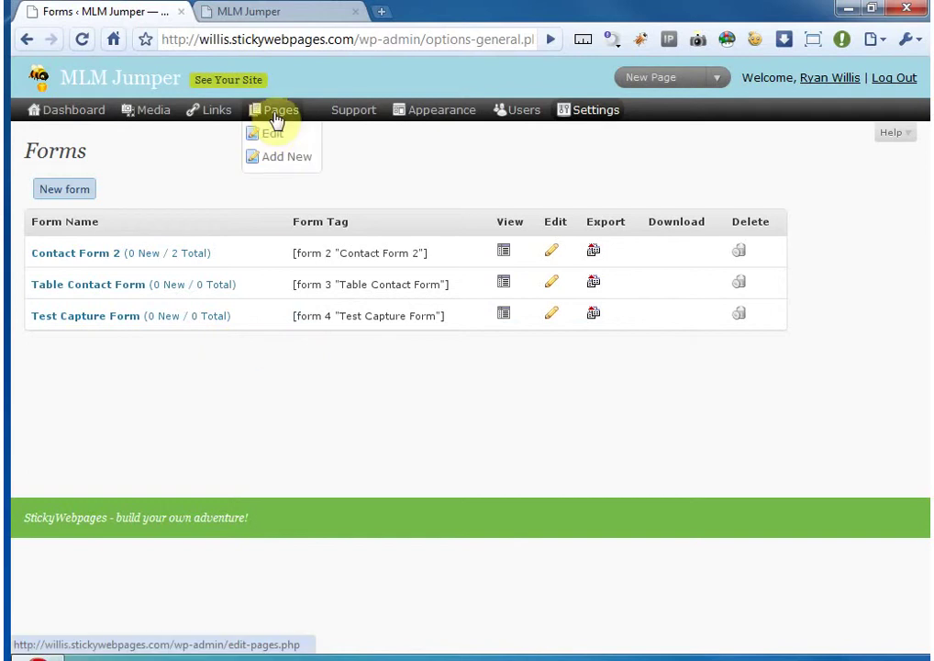
- Paste [form 4 "Test Capture Form"] on a new line in Test Page, update, and view the live page
click(268, 136)
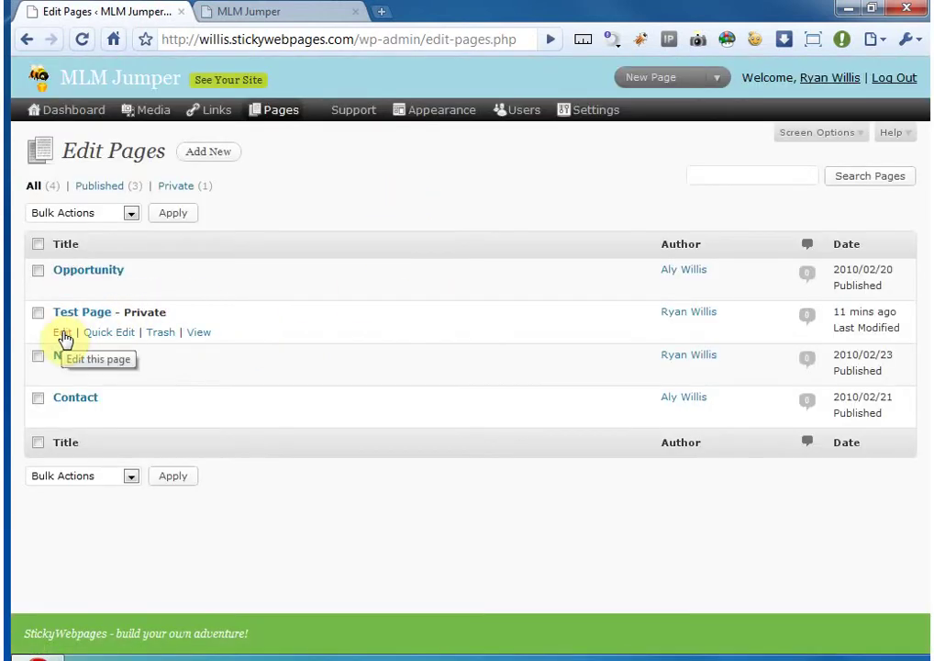
click(63, 334)
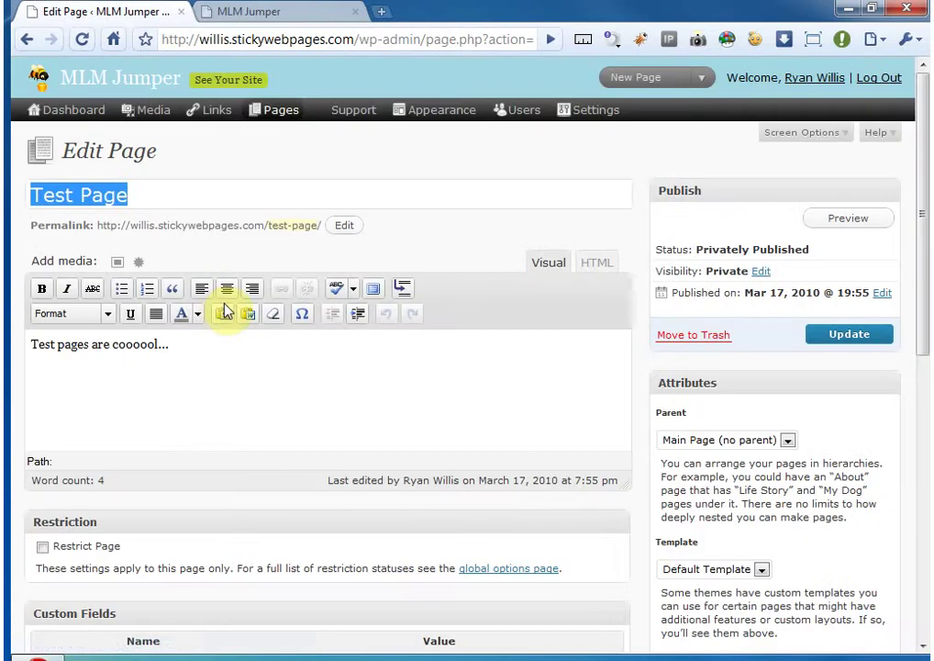
click(206, 344)
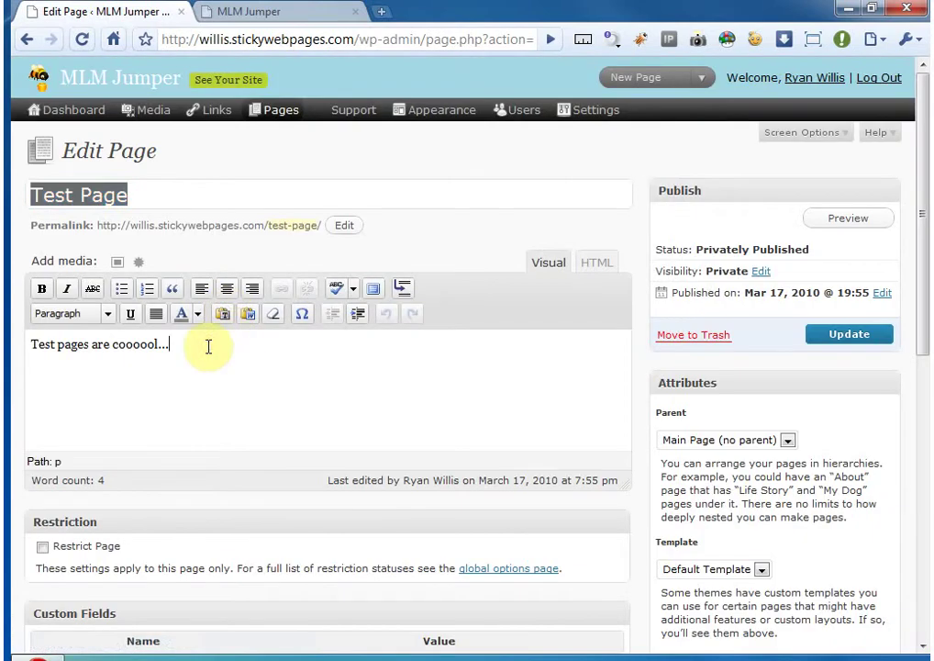
key(Return)
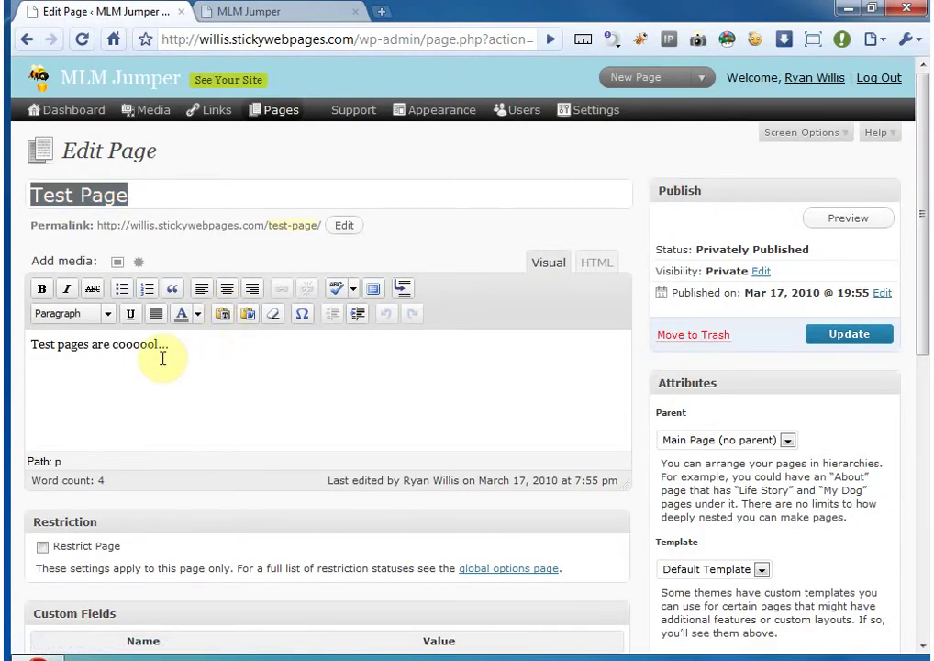
key(ctrl+v)
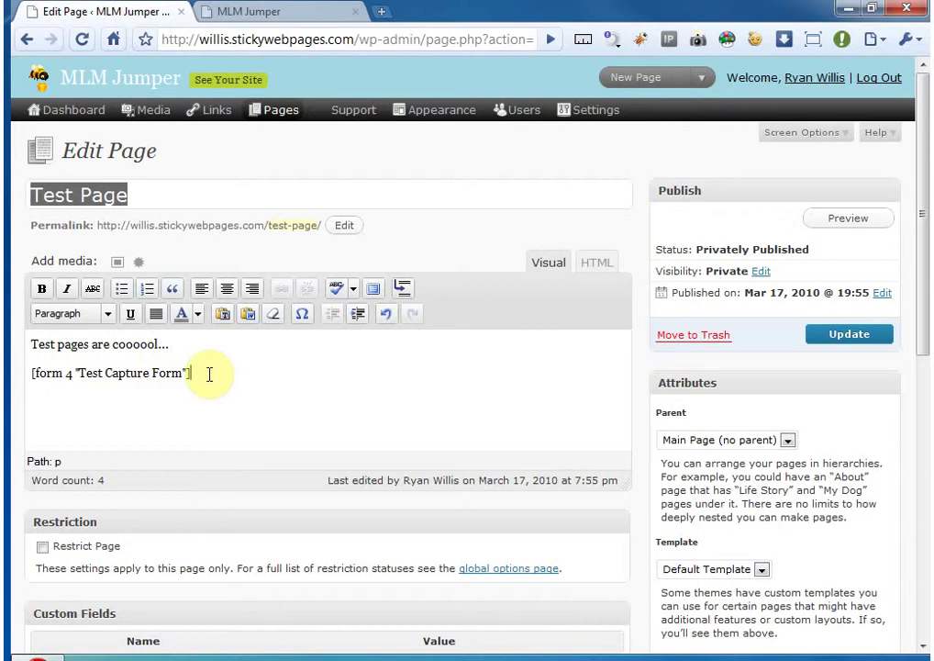
click(867, 338)
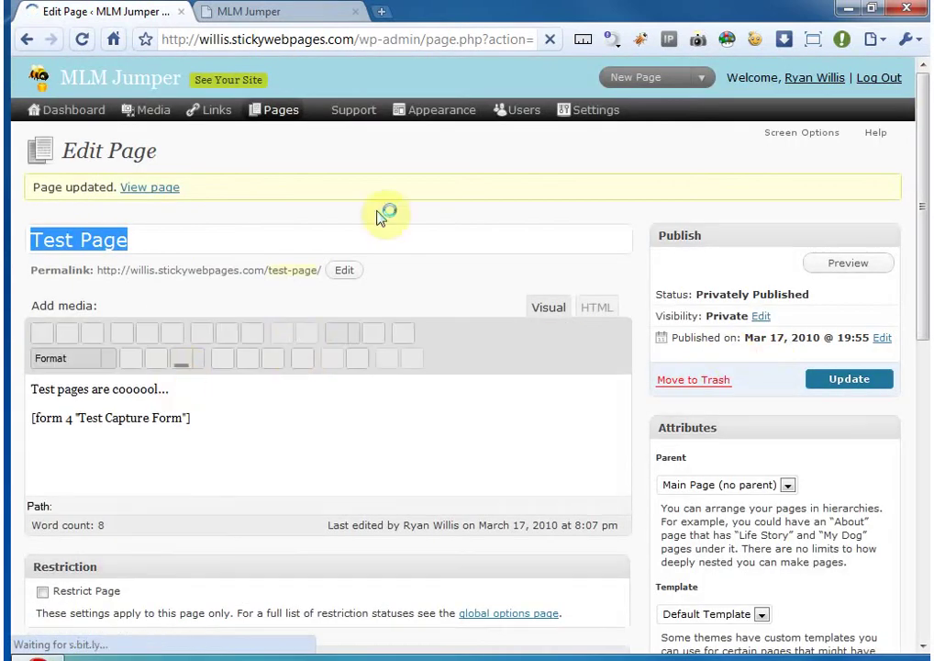
click(291, 13)
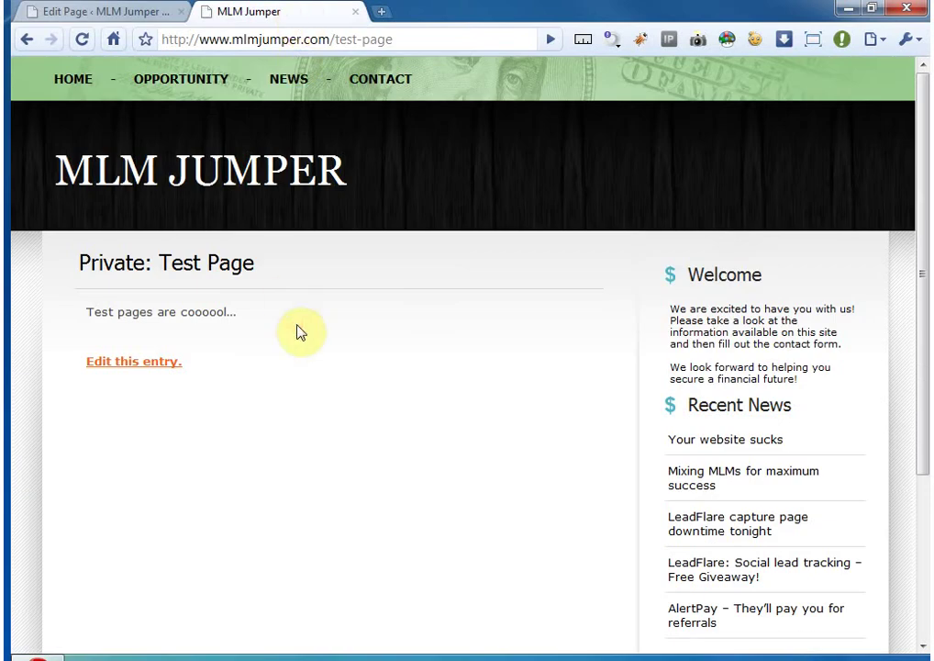
- Reload Test Page and enter the sender's name and phone number in the form
key(F5)
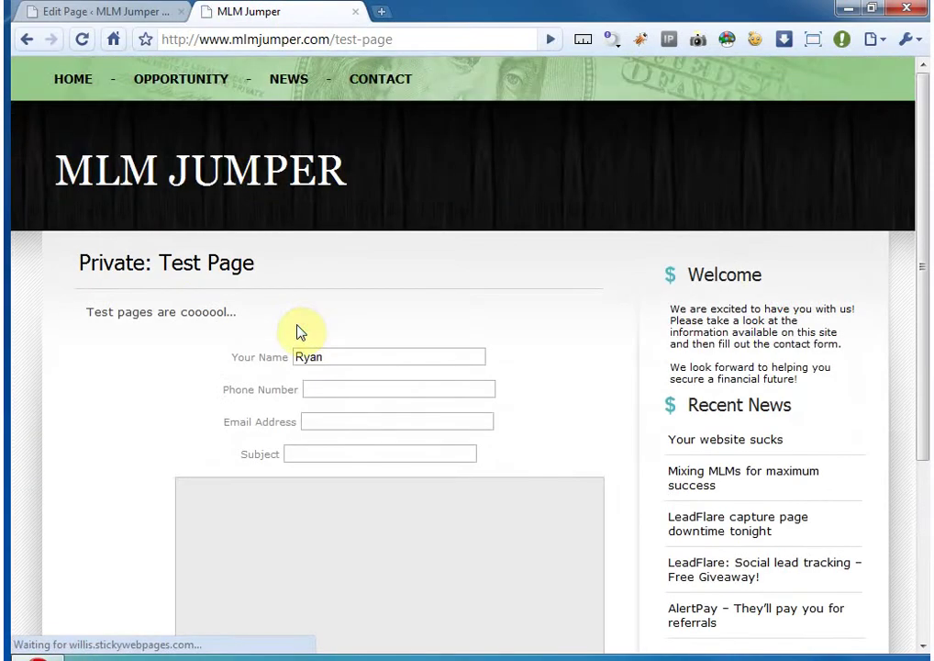
scroll(220, 347, down, 2)
scroll(220, 349, up, 1)
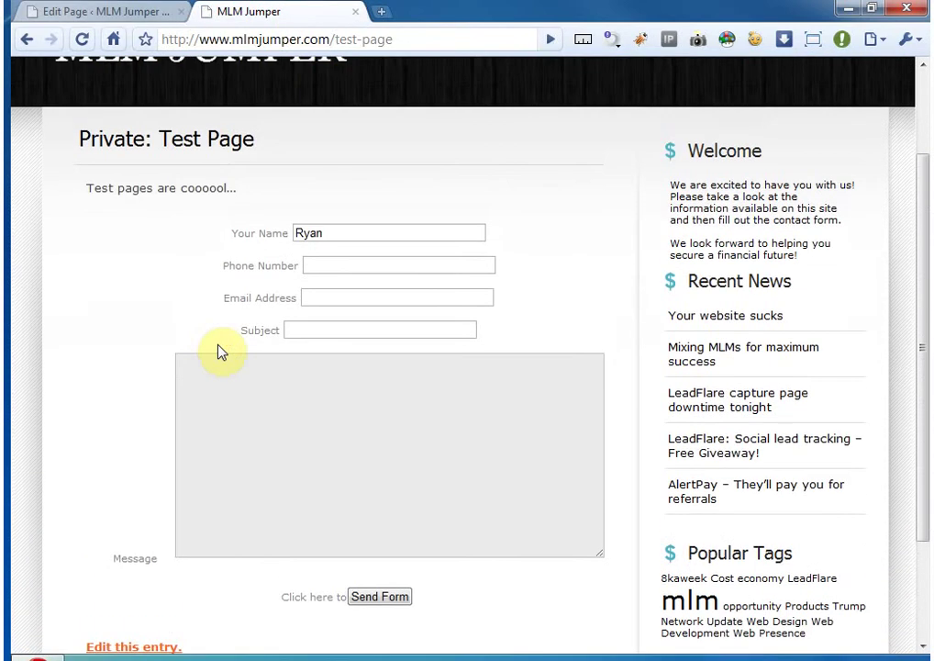
double_click(327, 233)
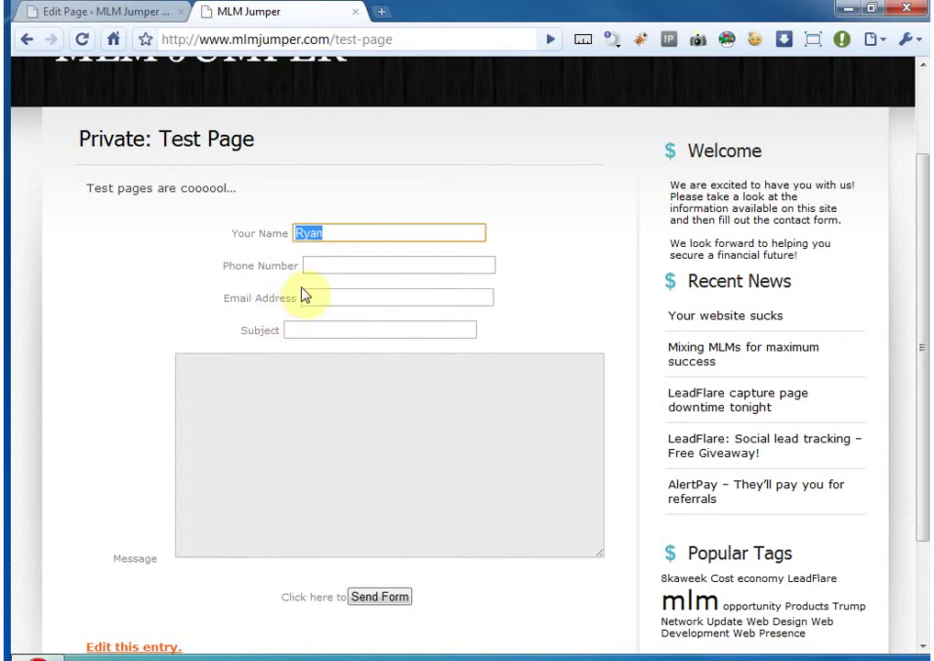
click(345, 233)
text(Wil)
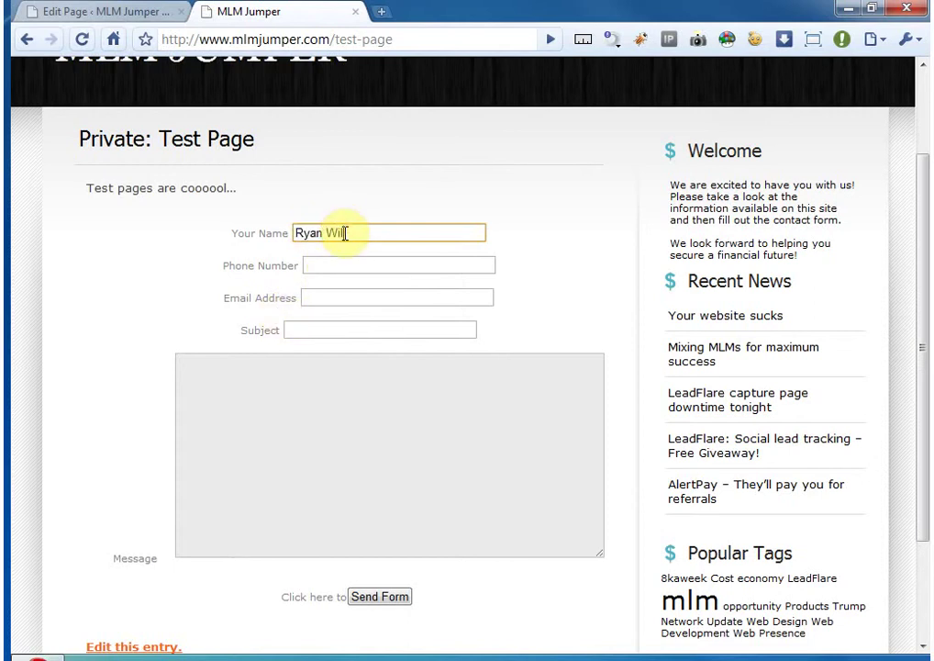
text(lis)
key(Tab)
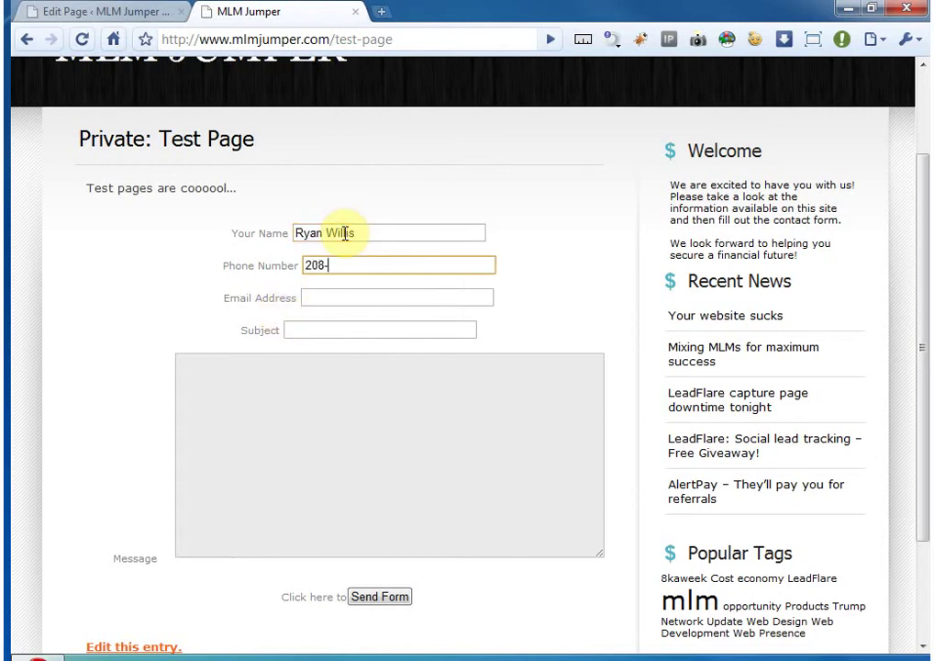
- Enter the sender's e-mail, subject 'This is a subject' and message 'This is a me'
key(Tab)
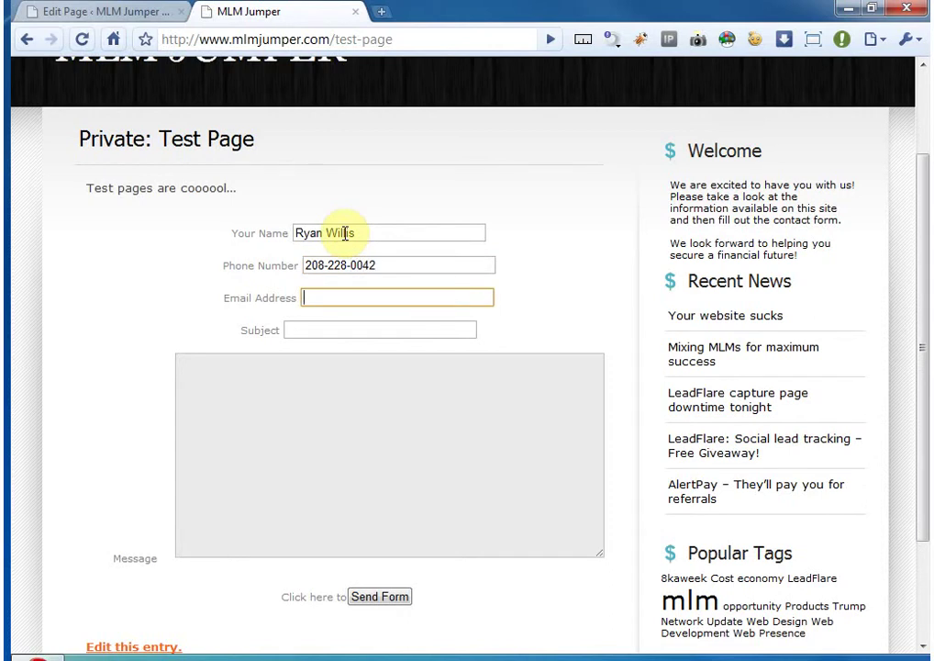
key(BackSpace)
key(BackSpace)
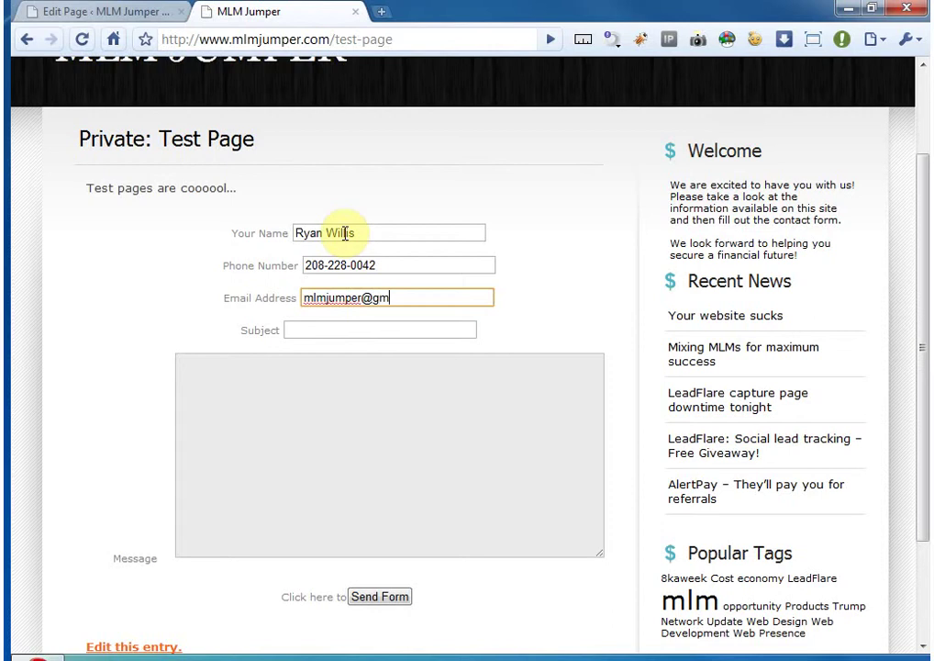
key(Tab)
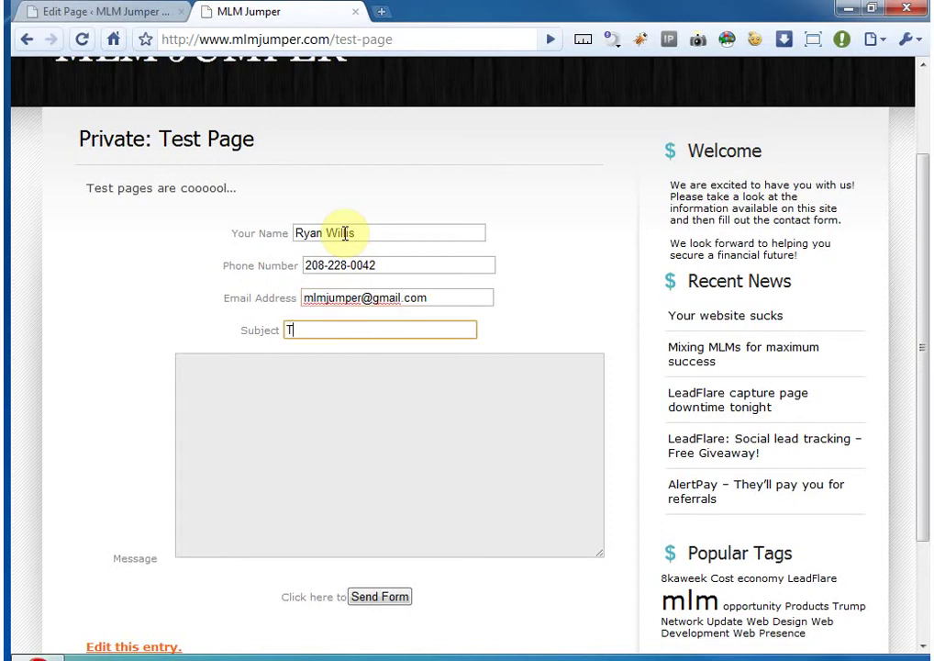
text(This is a subject)
key(Tab)
text(This )
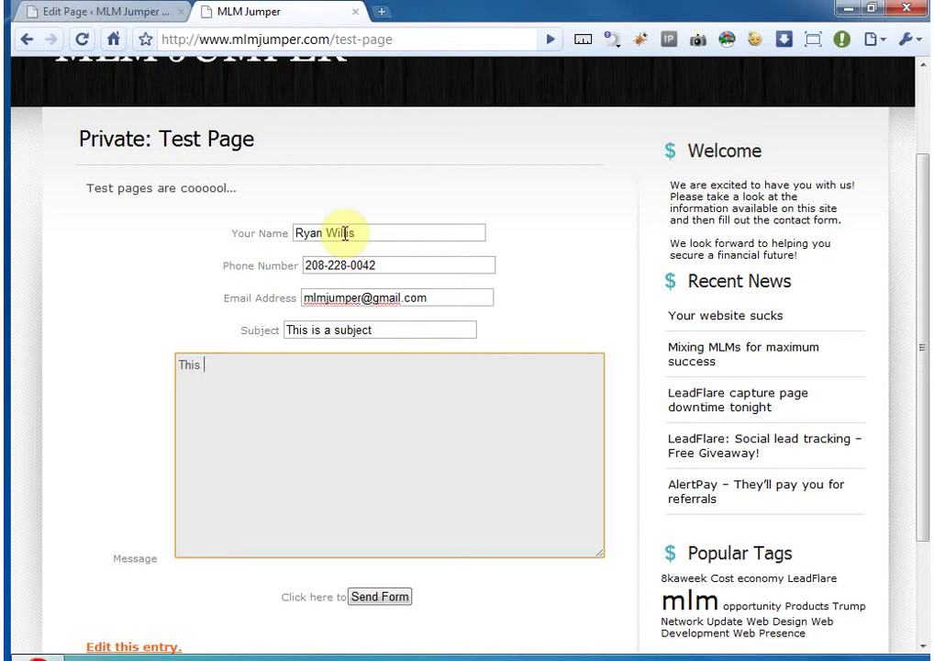
text(is a message!)
- Submit the test message and check 'Your message was sent successfully.'
scroll(275, 276, down, 1)
click(380, 512)
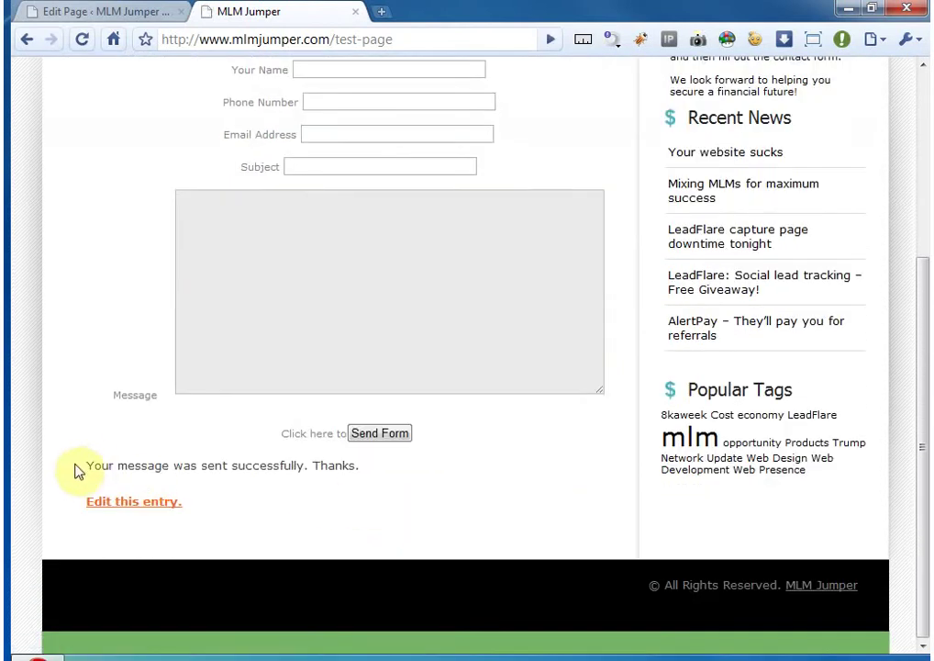
mouse_move(90, 463)
mouse_down()
mouse_move(359, 467)
mouse_move(72, 463)
mouse_move(97, 463)
mouse_up()
click(94, 463)
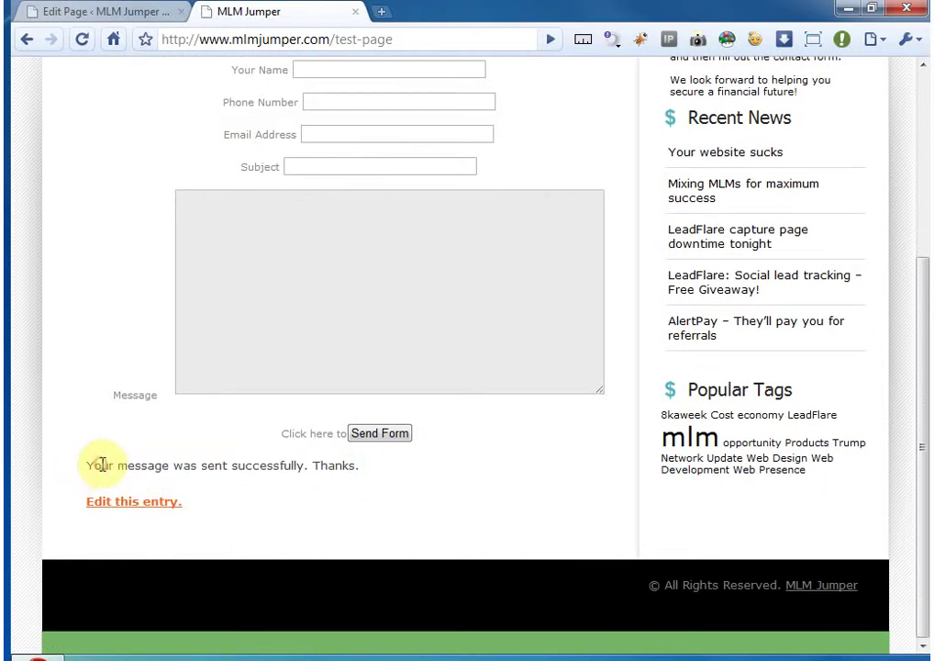
scroll(114, 466, up, 2)
scroll(225, 280, up, 3)
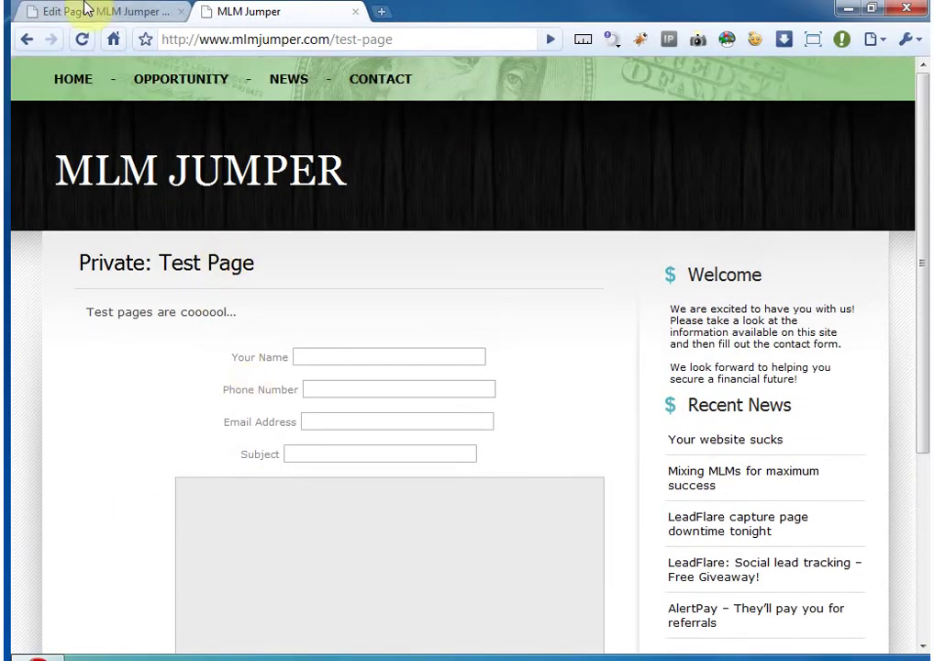
- In Settings > Forms, check Test Capture Form's 1 New / 1 Total count and list its submissions
click(87, 12)
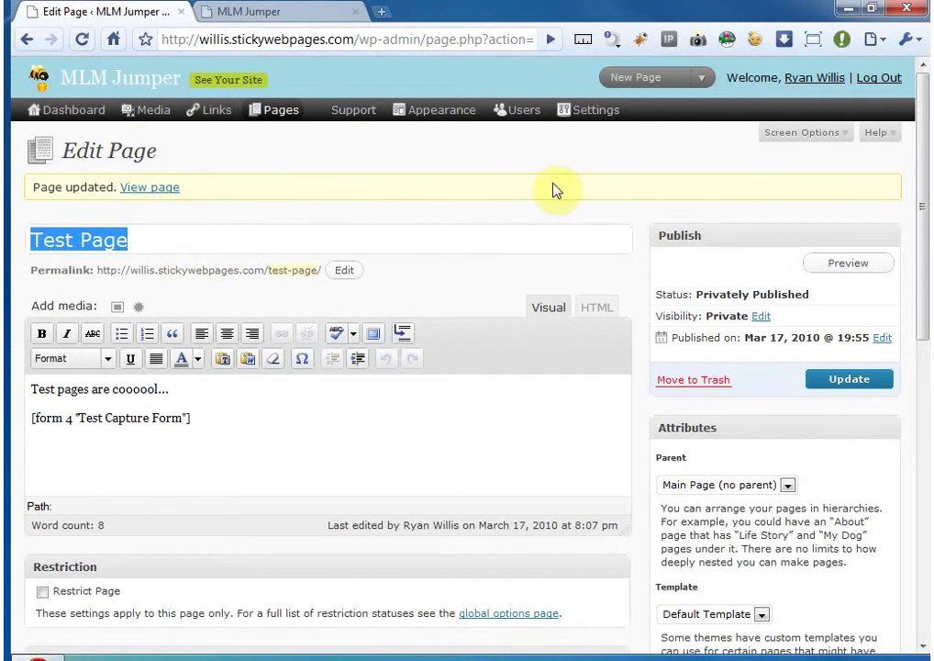
mouse_move(605, 120)
click(588, 273)
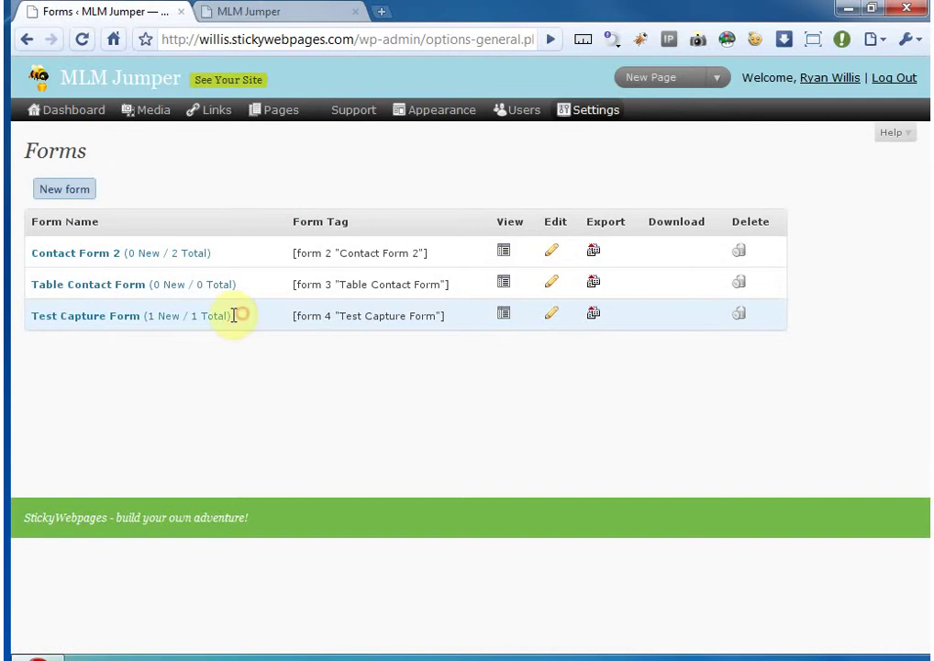
drag(234, 316, 144, 314)
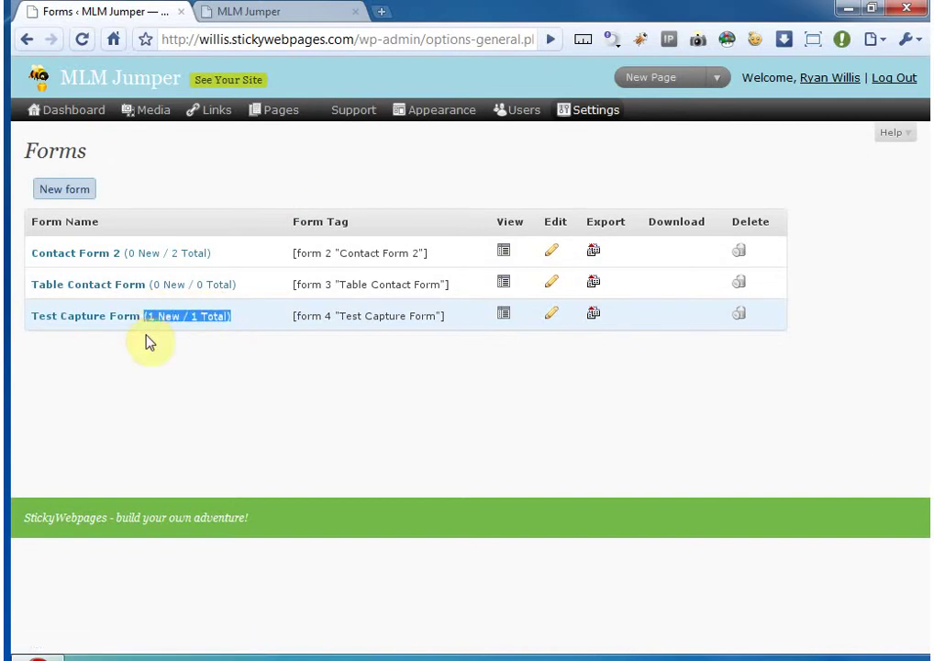
click(146, 336)
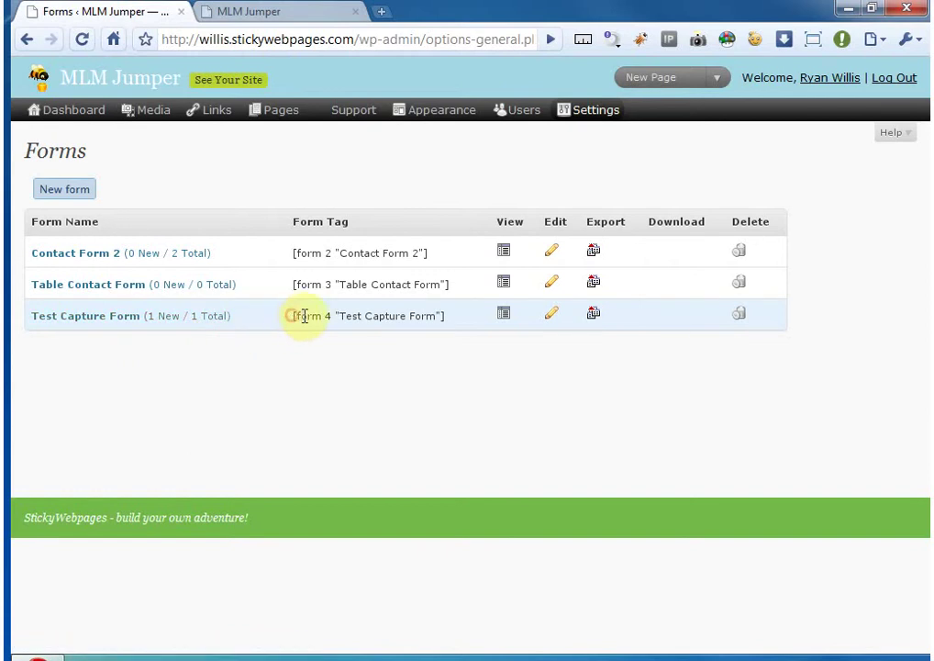
drag(294, 315, 341, 316)
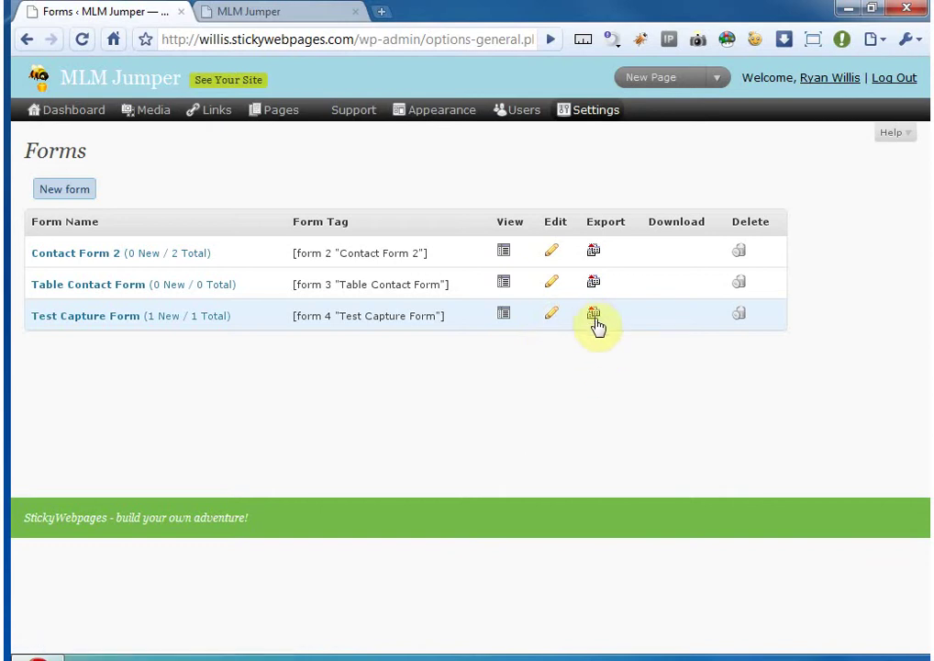
click(504, 313)
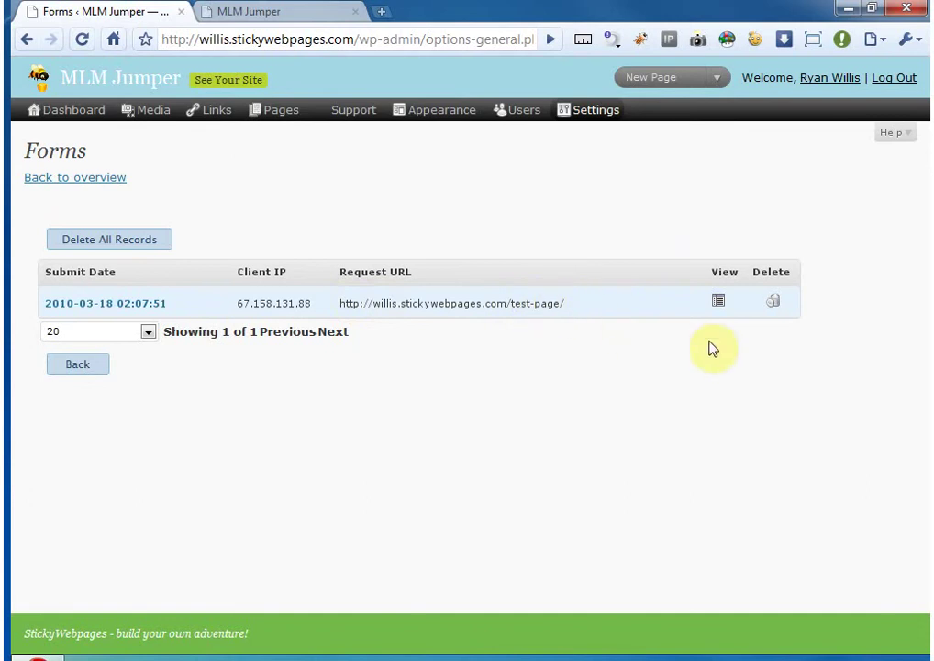
click(718, 301)
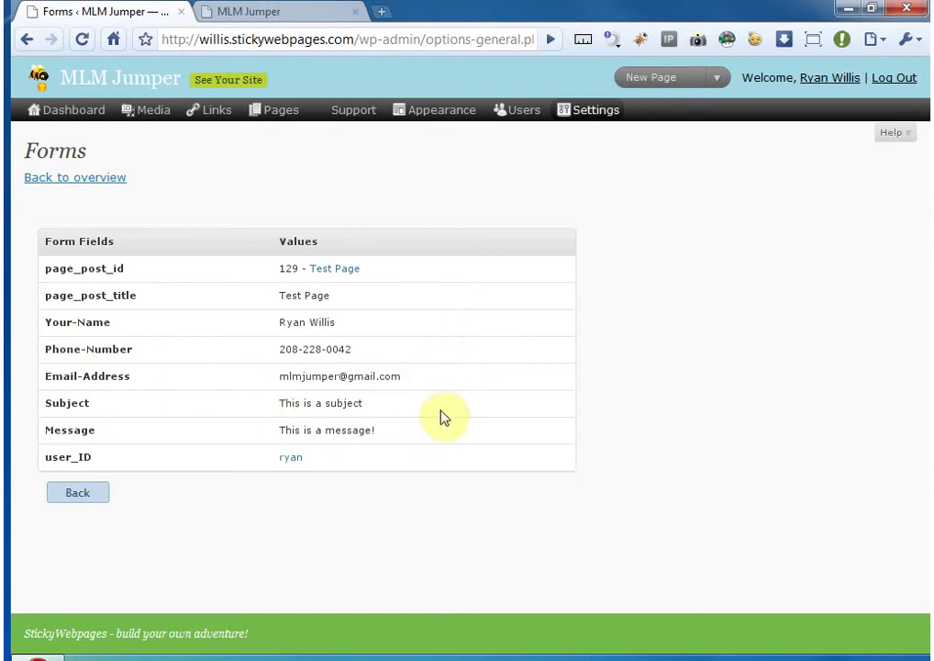
click(90, 495)
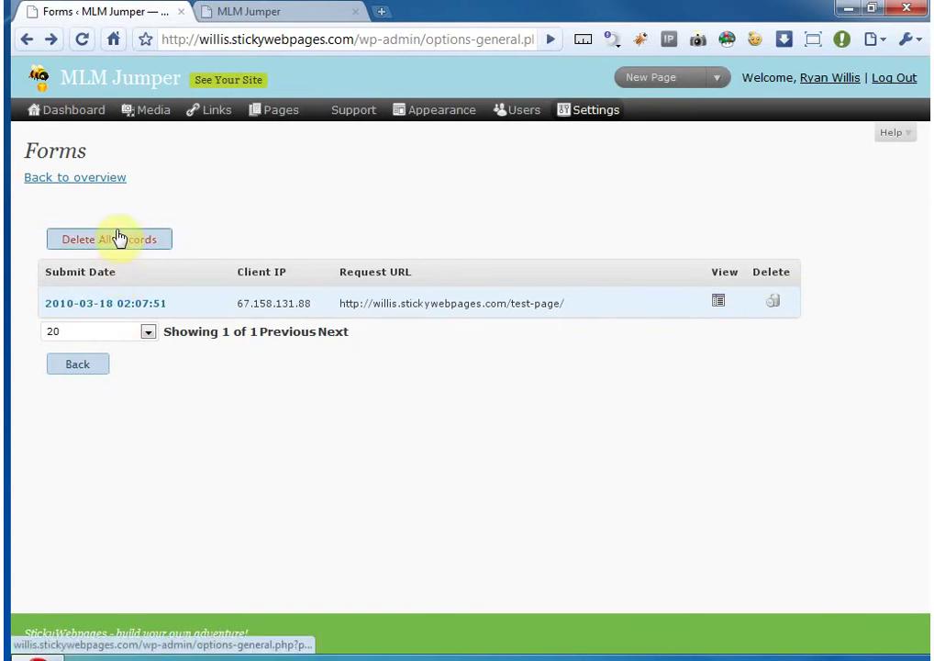
click(148, 333)
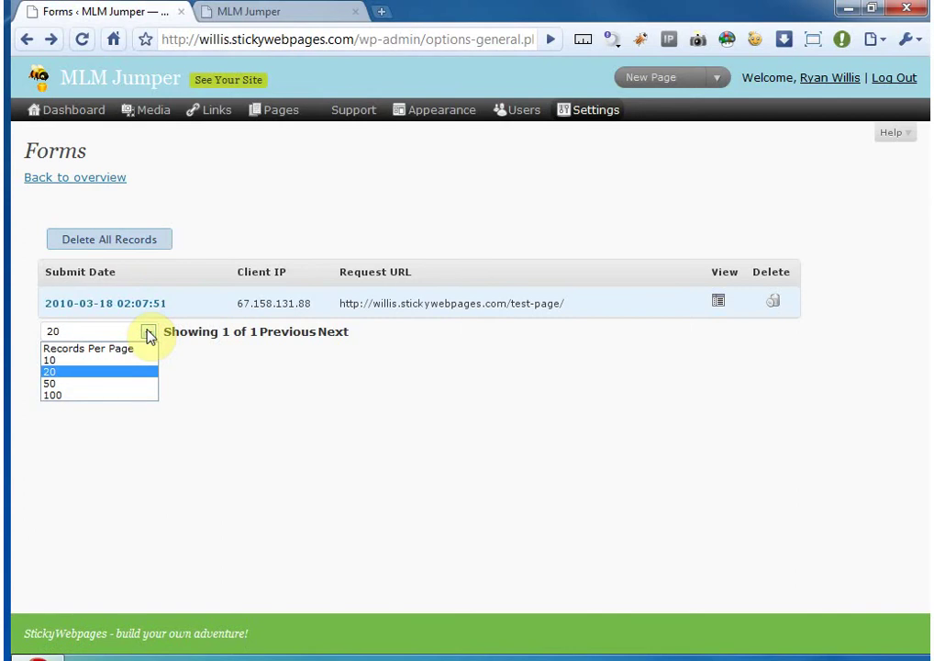
click(137, 373)
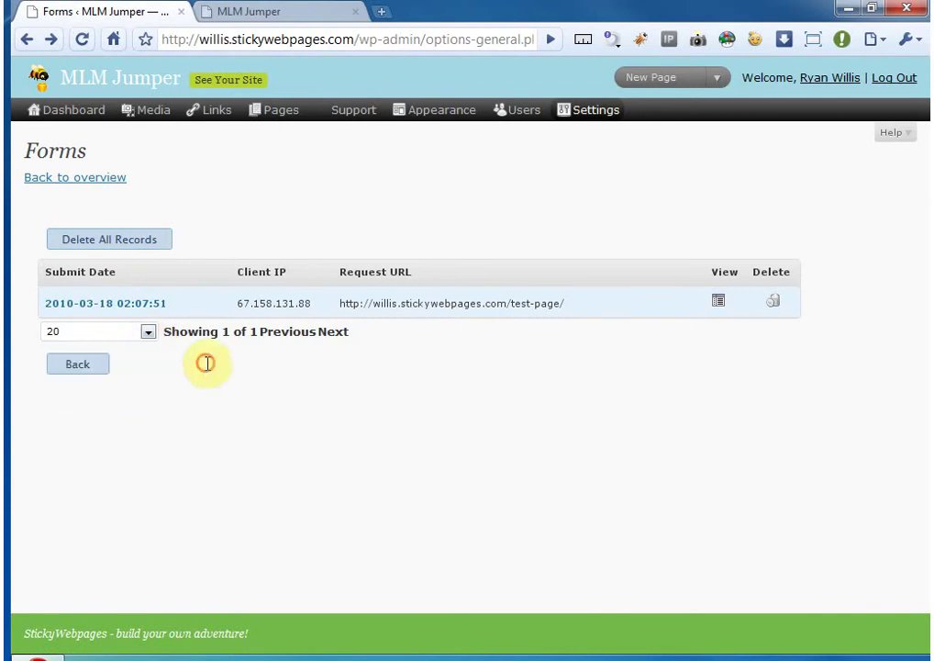
click(81, 365)
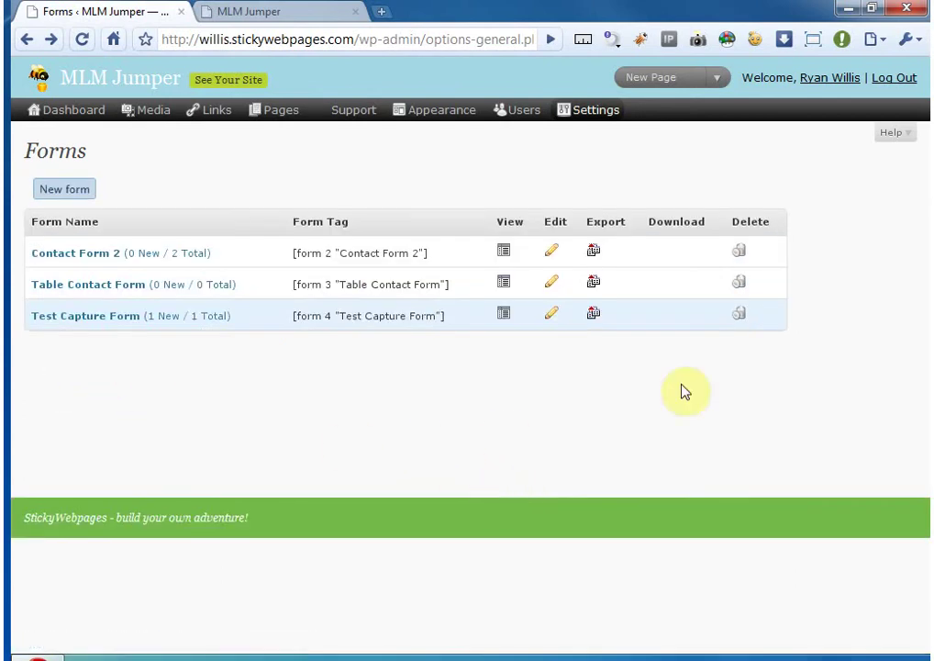
- Try exporting Test Capture Form records as CSV, back out of the 404, and return to Test Page
click(594, 316)
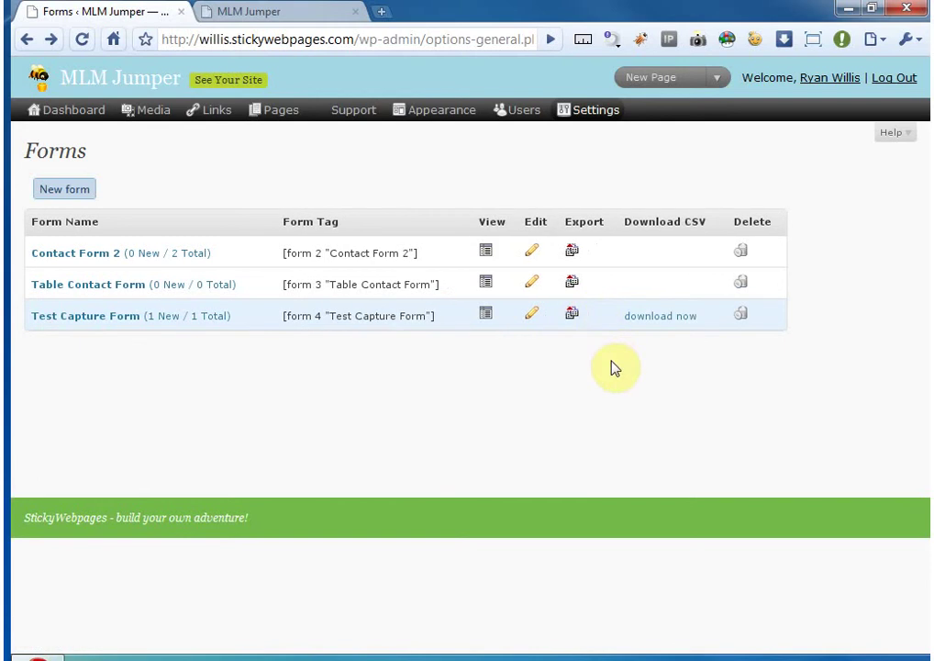
click(653, 316)
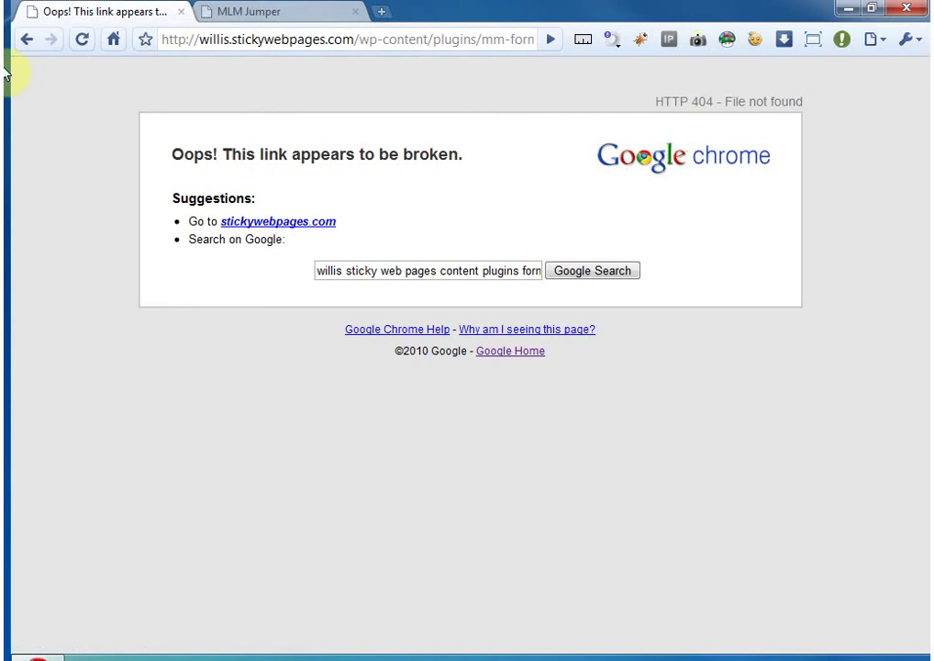
click(26, 39)
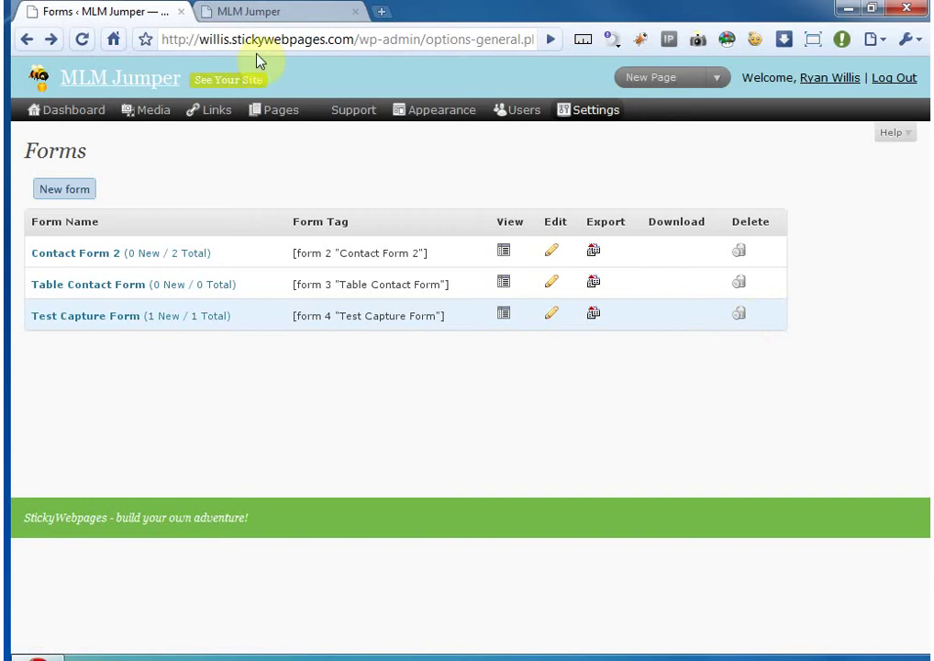
click(269, 14)
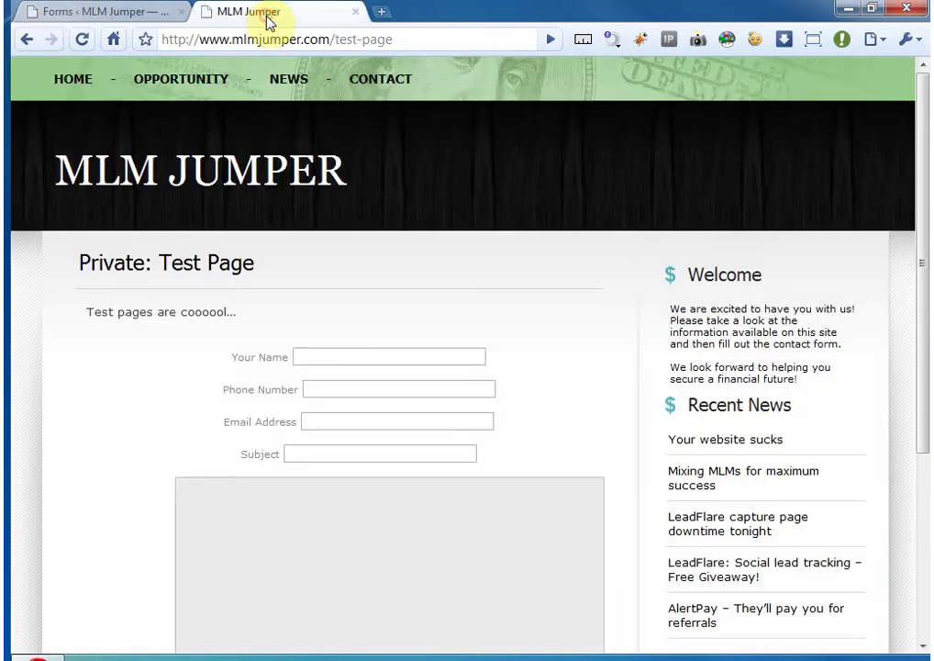
- Delete Test Capture Form from the Forms list, confirming with OK
click(108, 12)
click(742, 317)
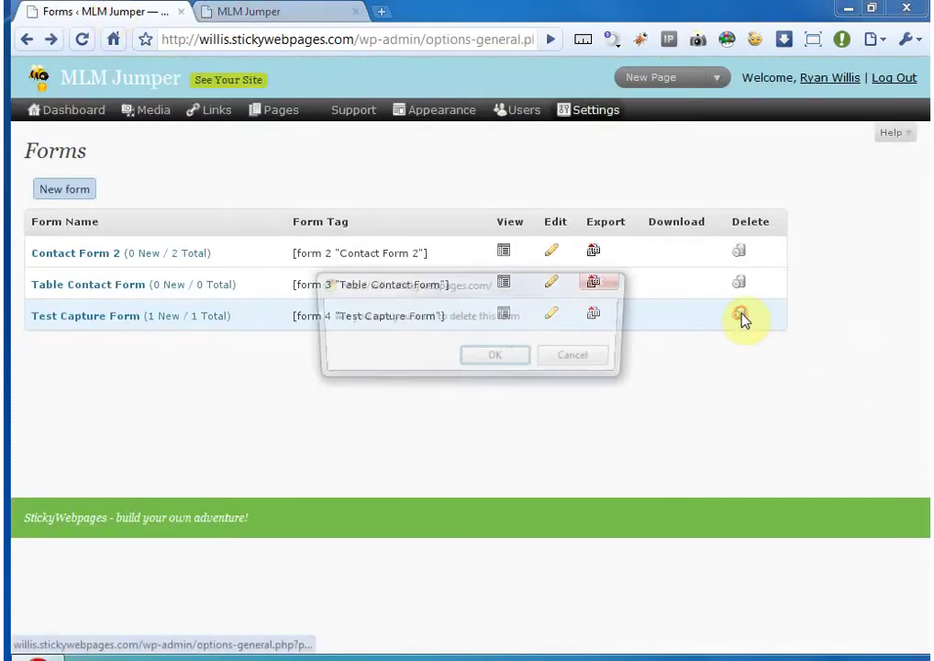
click(498, 363)
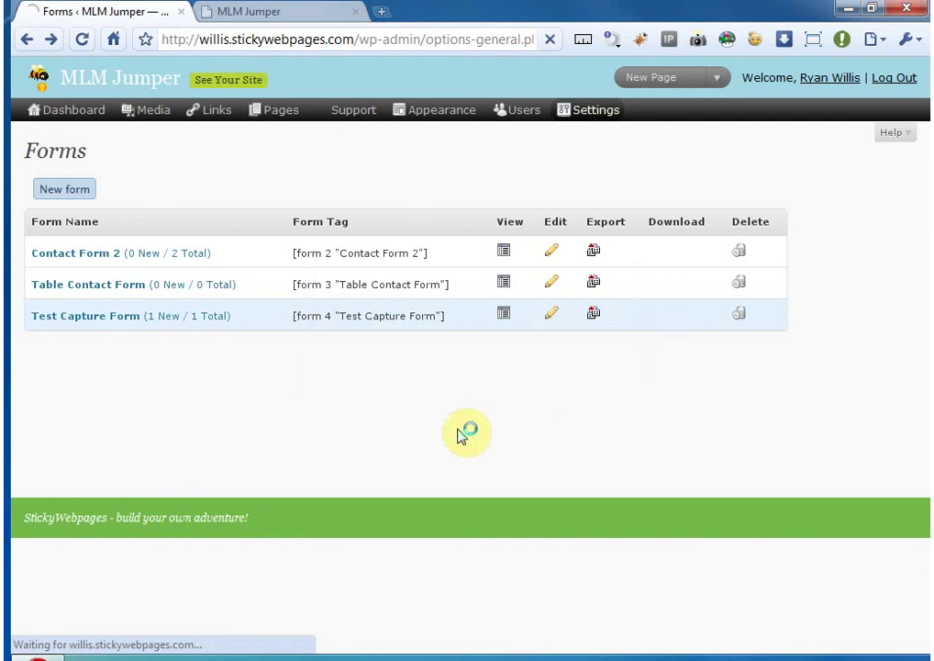
- Reload the live Test Page to see the leftover bare shortcode, then return to the admin
click(260, 11)
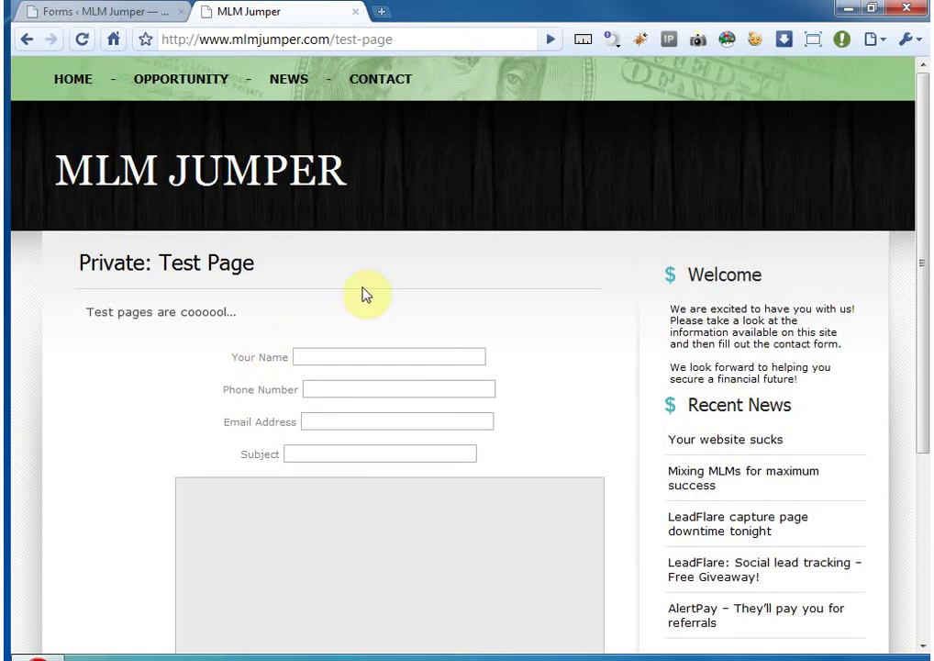
key(F5)
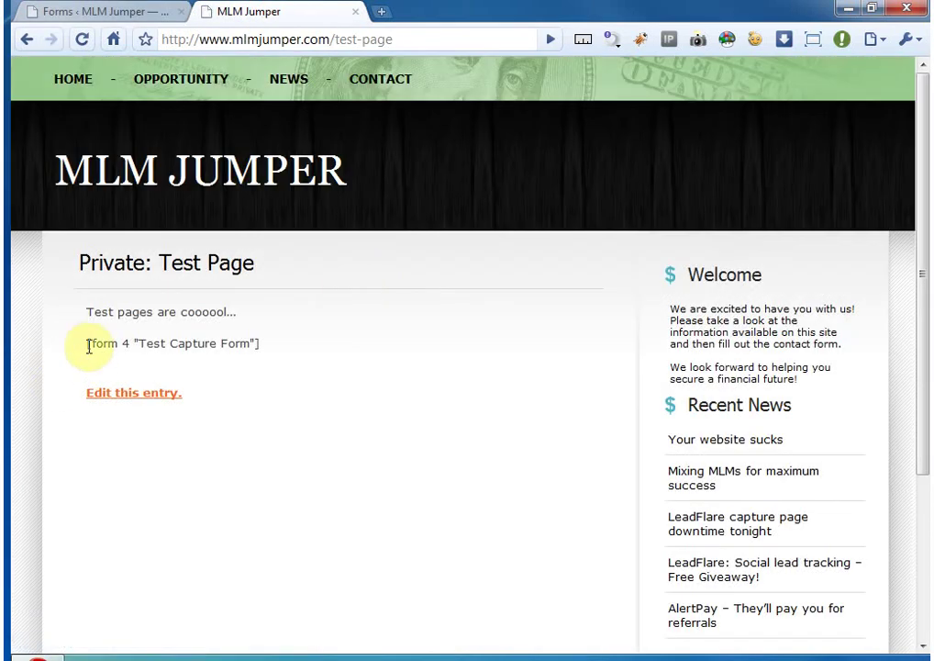
drag(83, 343, 276, 345)
click(161, 11)
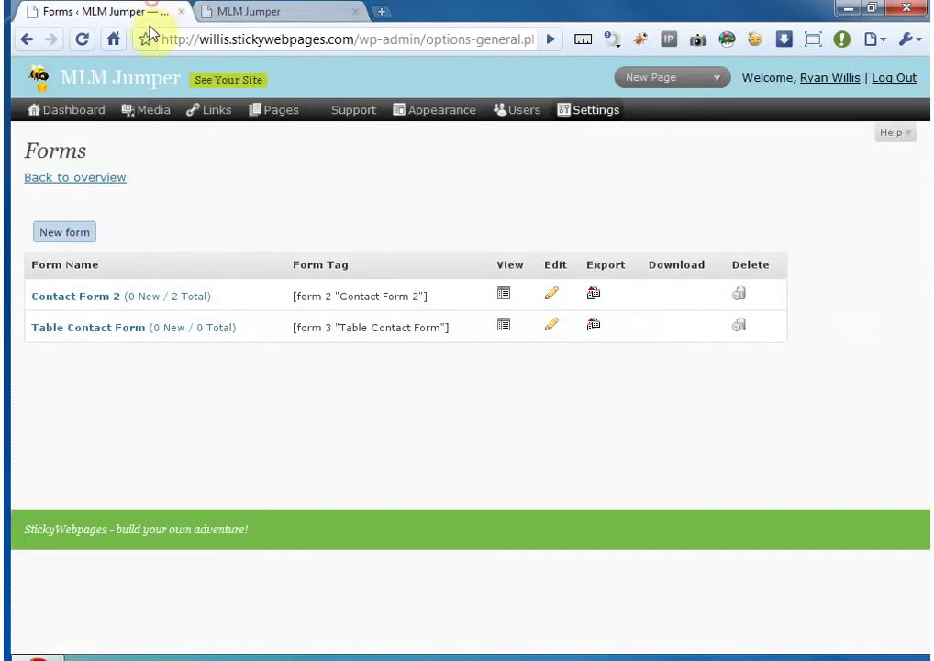
mouse_move(274, 110)
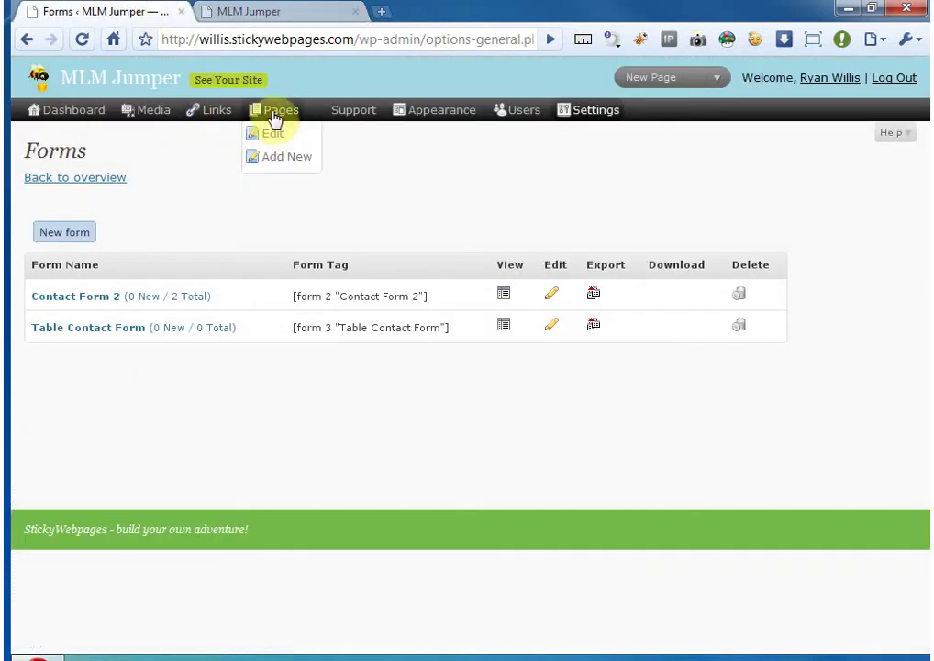
- Delete the shortcode line from Test Page and update it
click(270, 136)
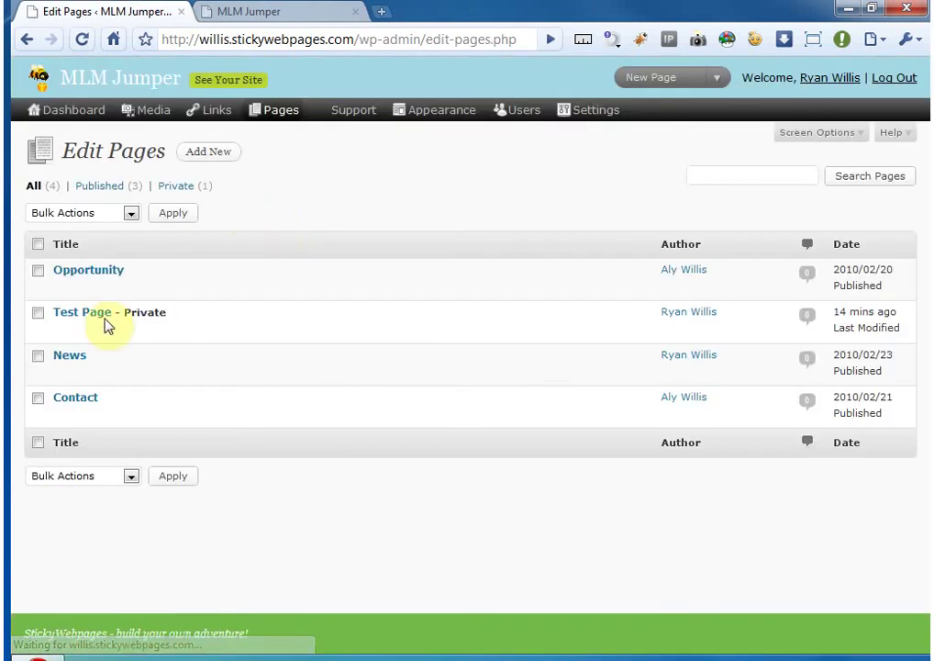
click(64, 332)
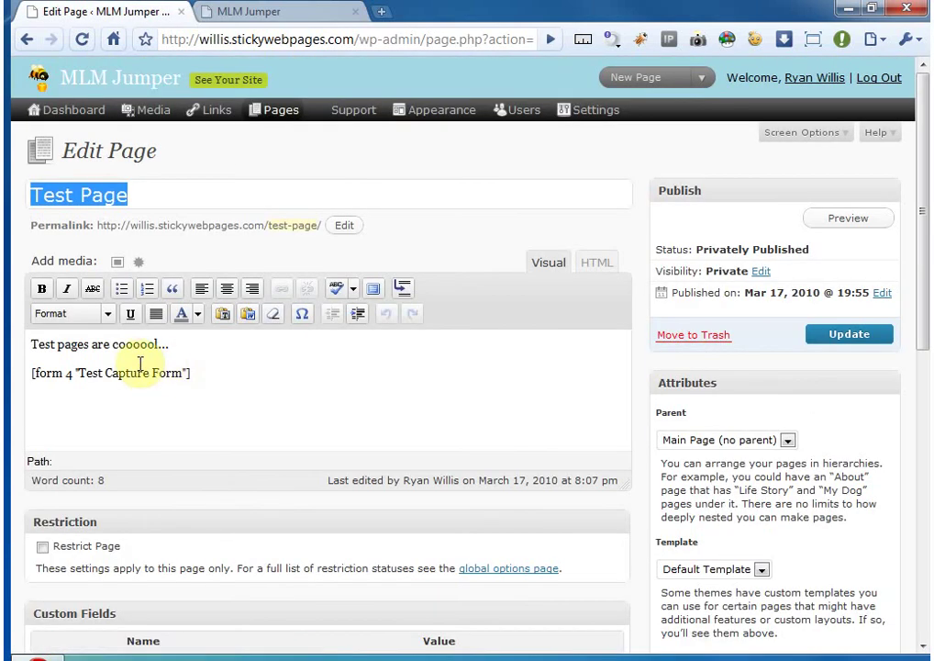
drag(198, 373, 19, 365)
key(BackSpace)
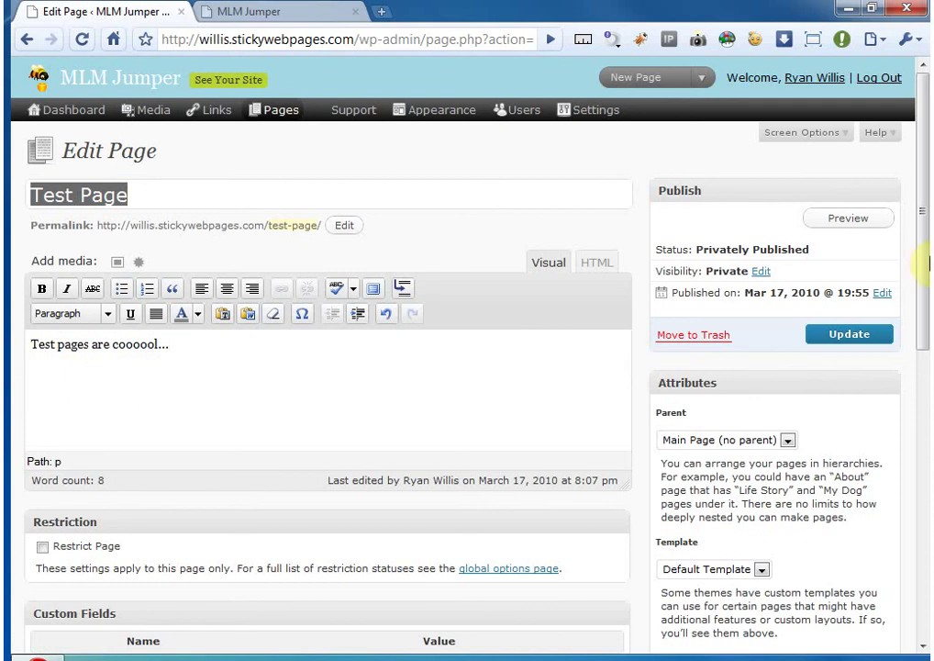
click(812, 334)
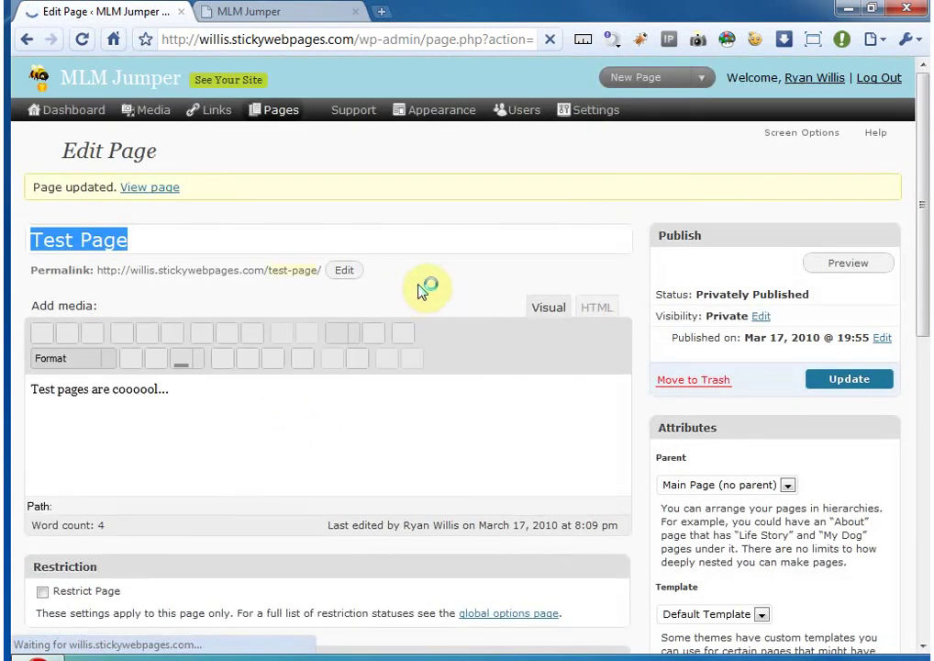
- Check the live site's Contact page with its form
click(57, 120)
click(267, 9)
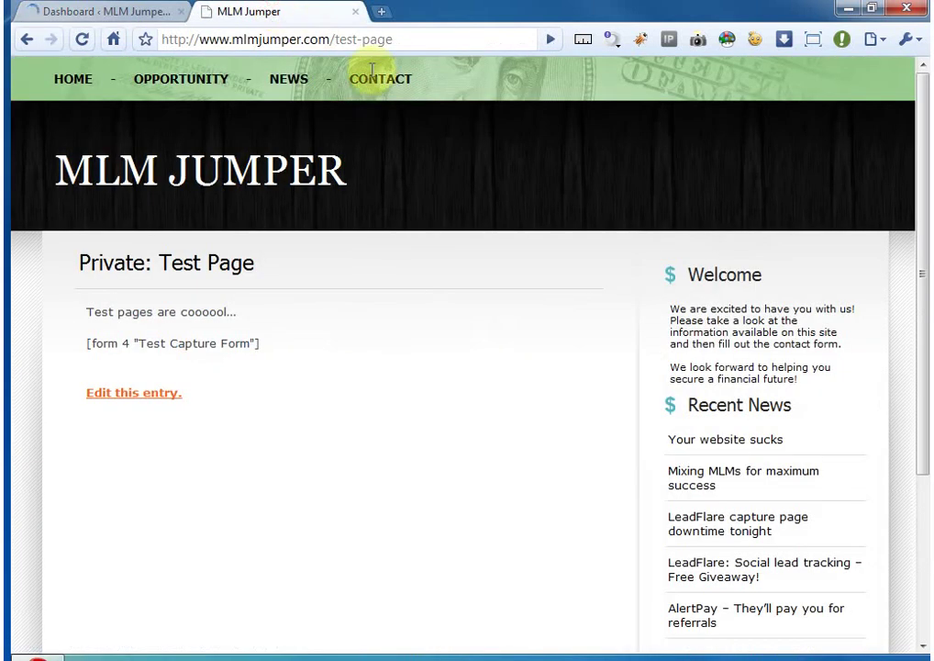
scroll(328, 359, down, 5)
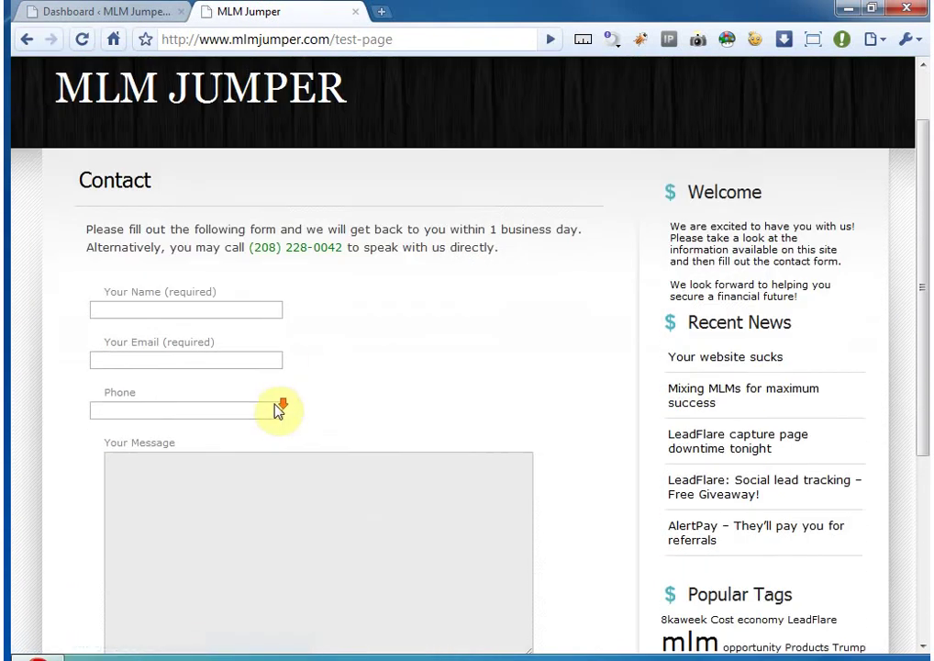
scroll(276, 413, up, 3)
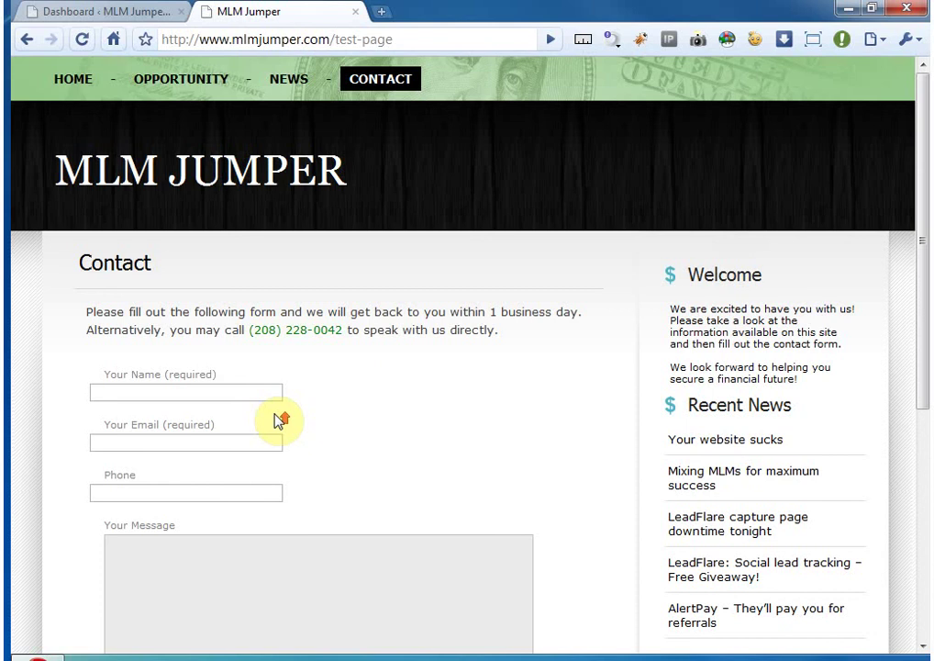